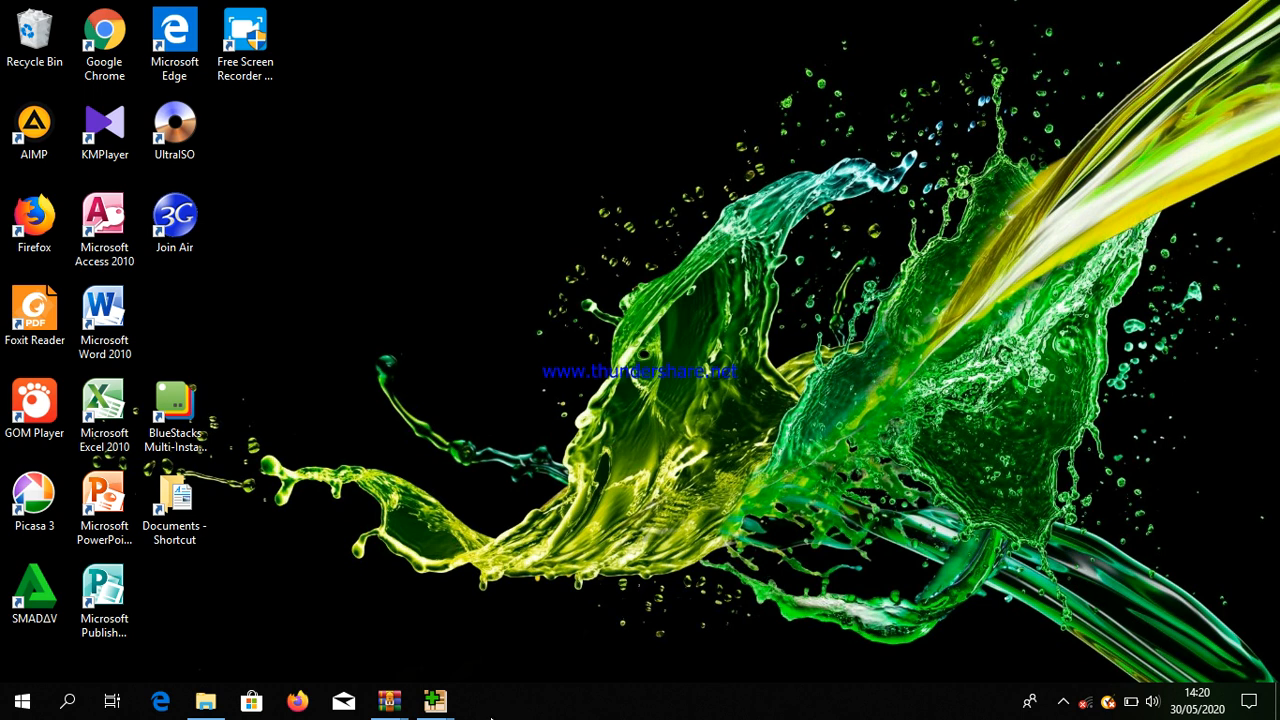
# Switch to the untitled SPSS Data Editor and define the first variable with the name nilaisiswa.
pyautogui.moveTo(444, 710)
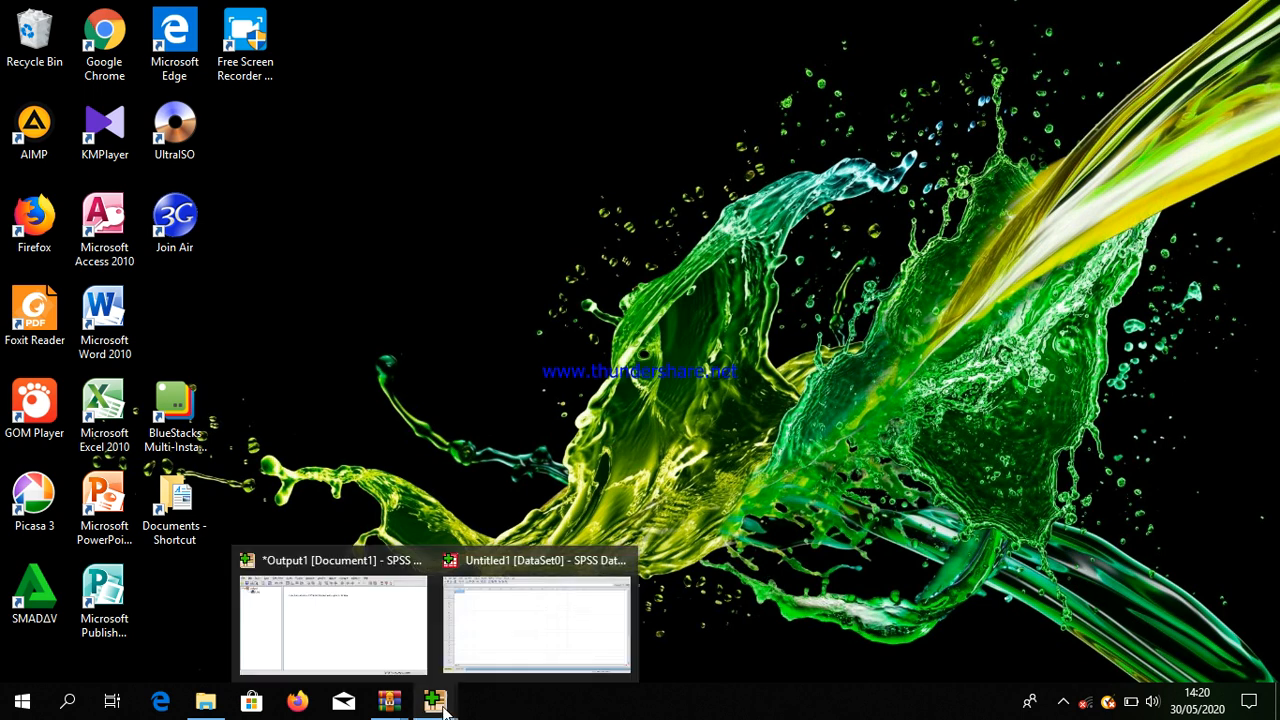
pyautogui.click(489, 663)
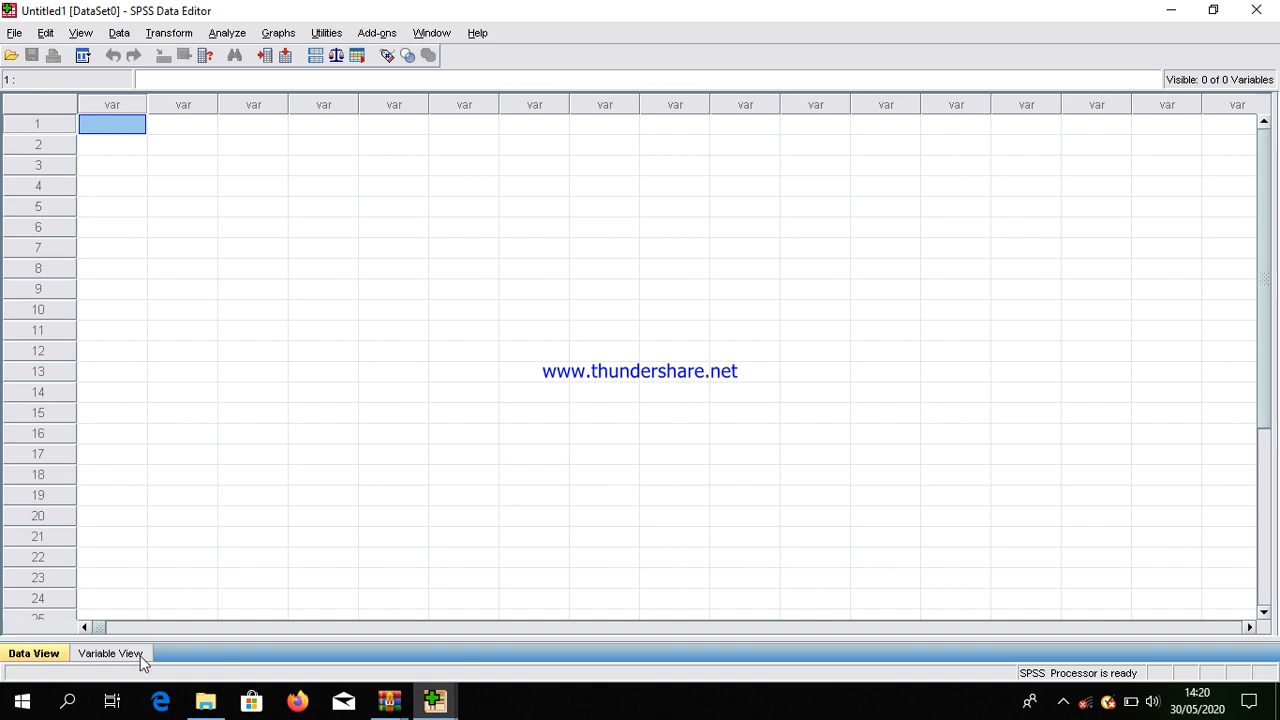
pyautogui.click(110, 653)
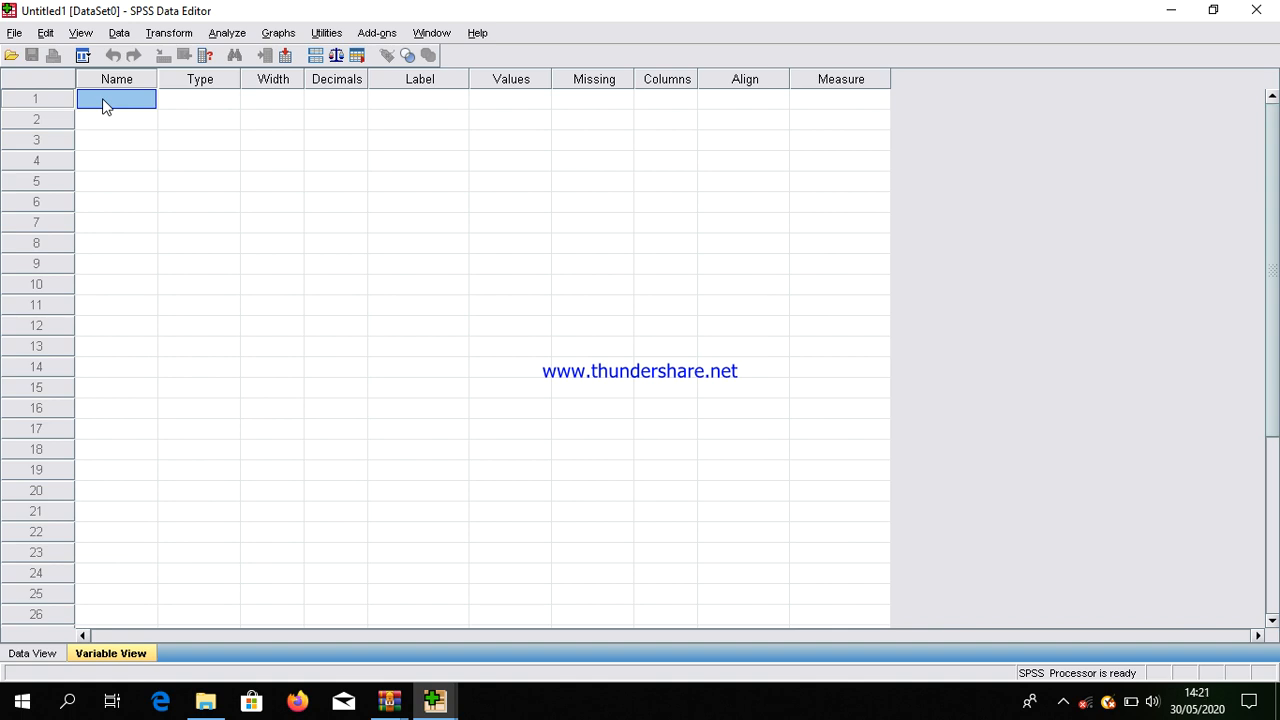
pyautogui.write('nilaisiswa')
pyautogui.press('Tab')
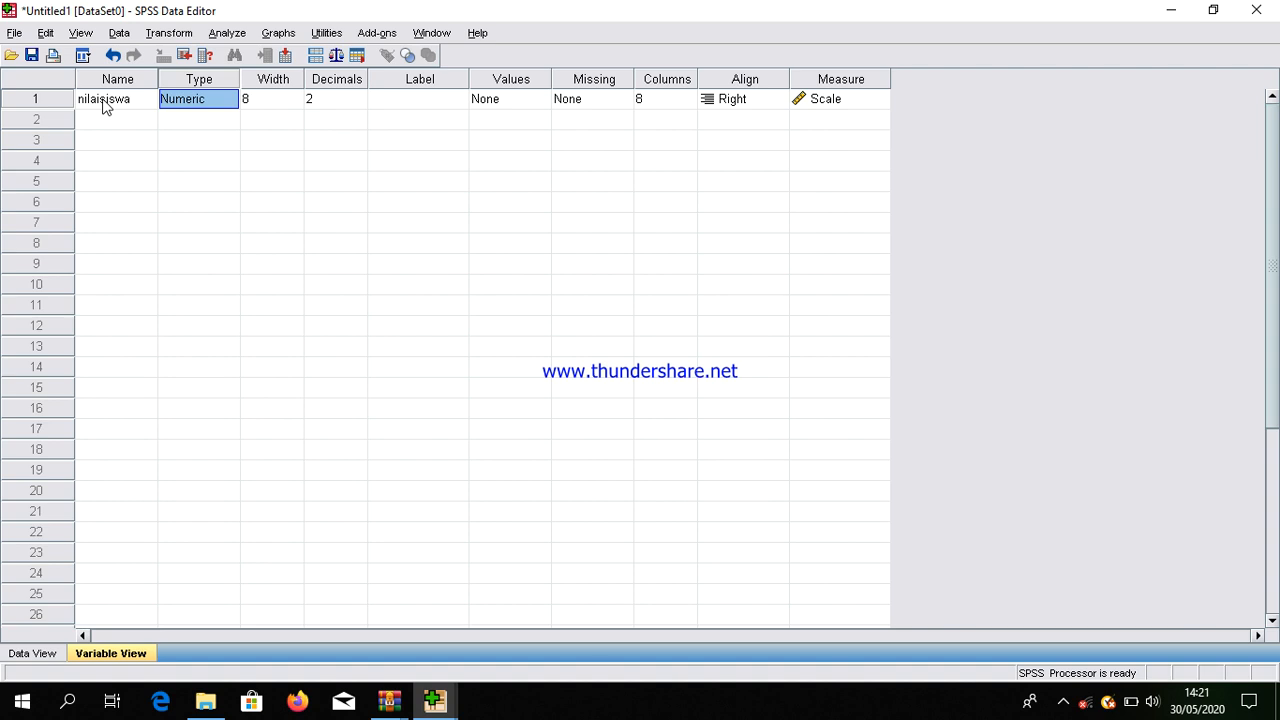
# Set the nilaisiswa variable to 0 decimals and give it the label "nilai siswa".
pyautogui.click(326, 102)
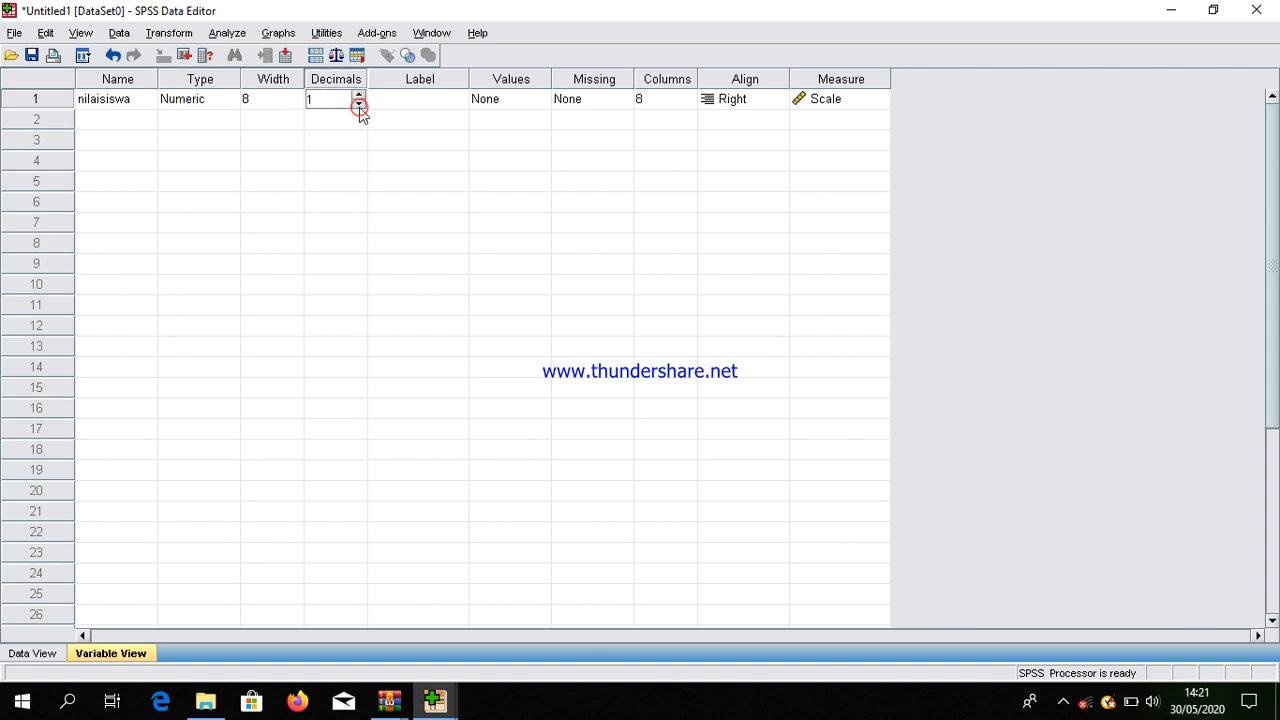
pyautogui.click(358, 104)
pyautogui.press('Tab')
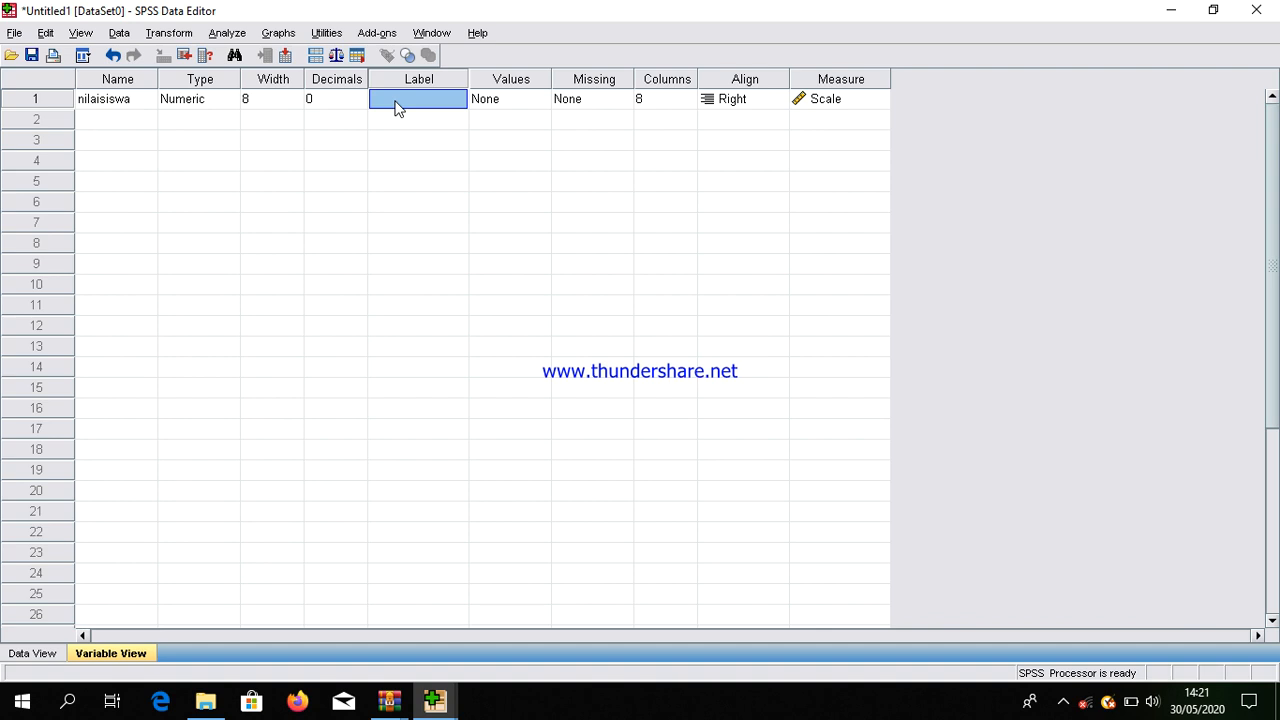
pyautogui.write('nilai')
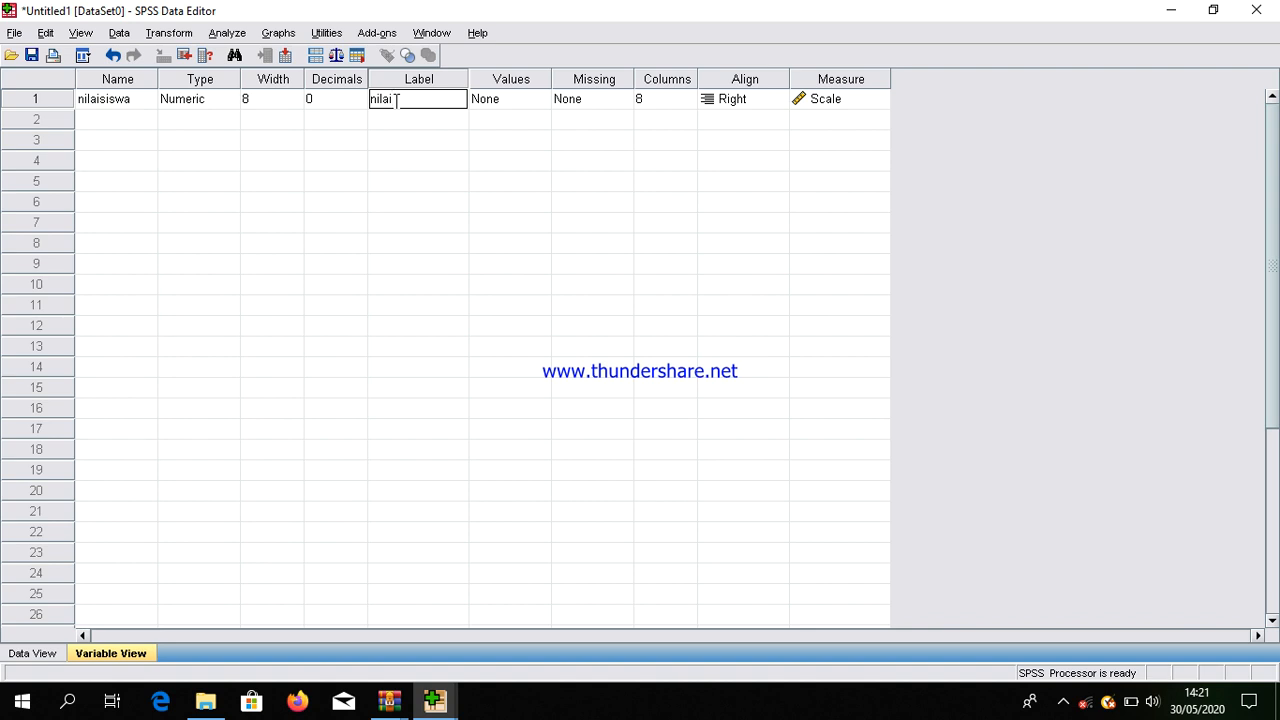
pyautogui.write(' siswa')
pyautogui.press('Tab')
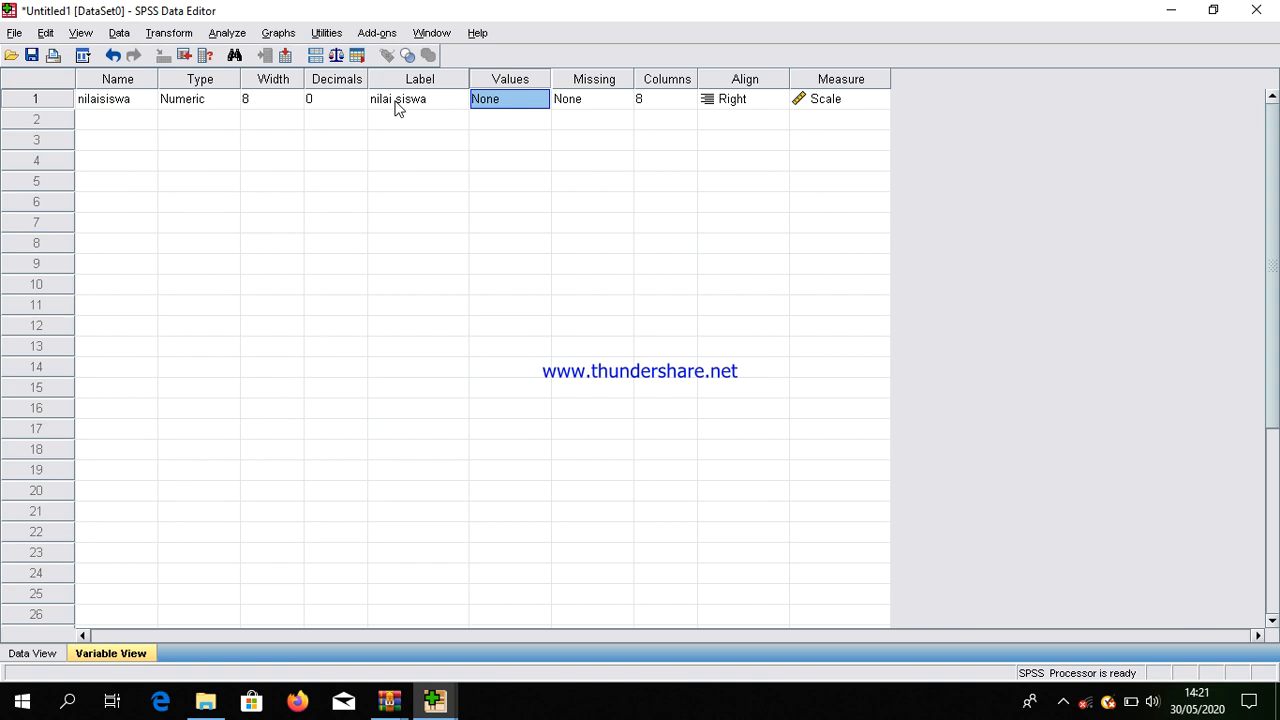
# Define a second variable named kelas with 0 decimals and the label "kelas".
pyautogui.click(100, 119)
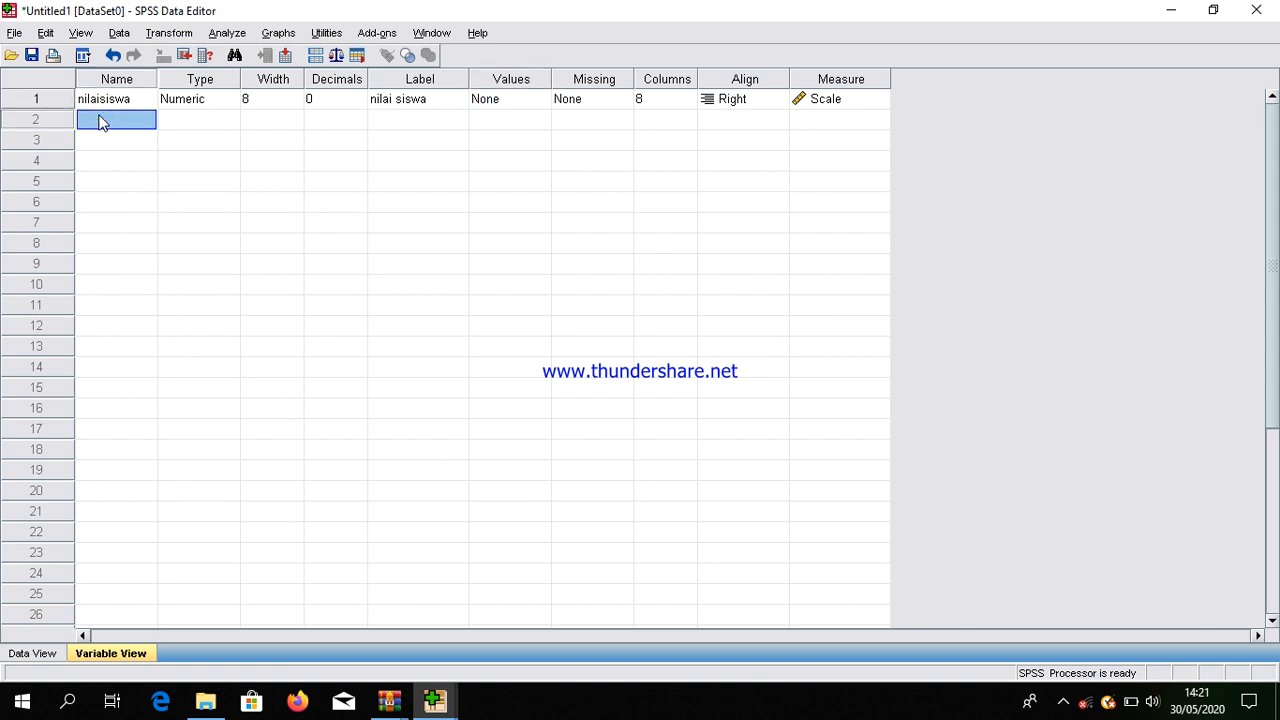
pyautogui.write('kelas')
pyautogui.press('Tab')
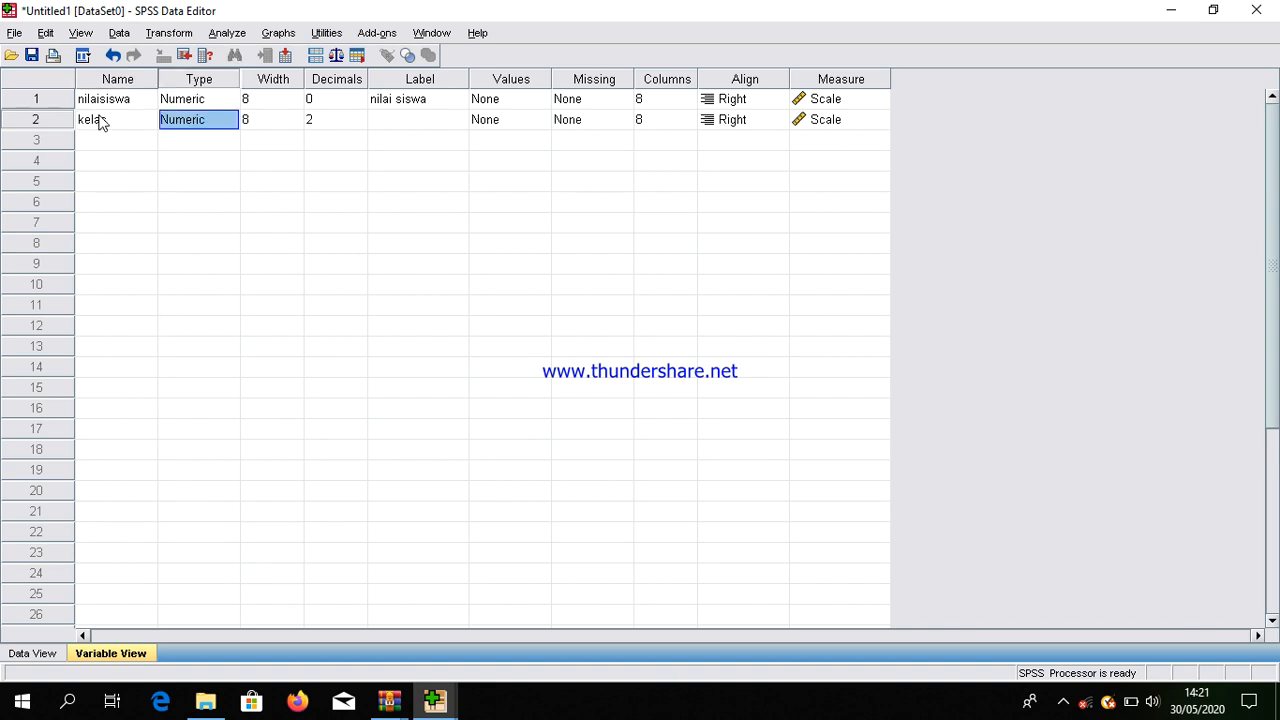
pyautogui.click(335, 121)
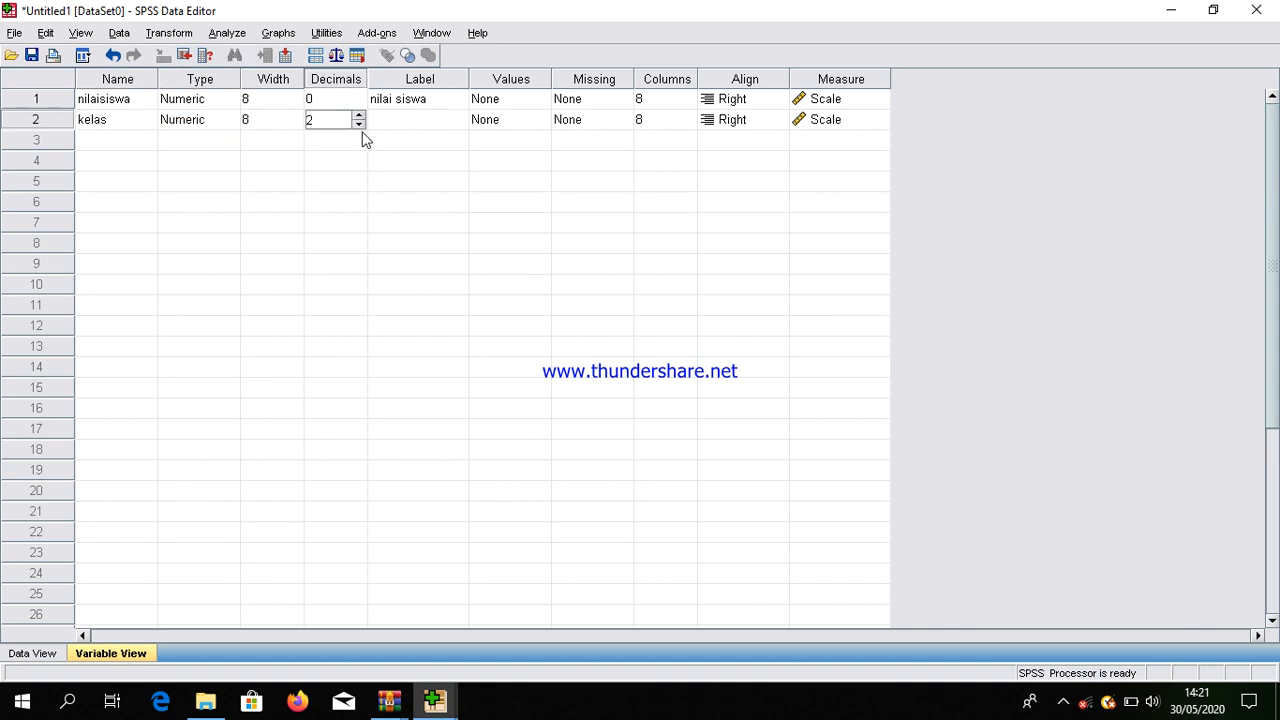
pyautogui.click(360, 125)
pyautogui.click(360, 125)
pyautogui.press('Tab')
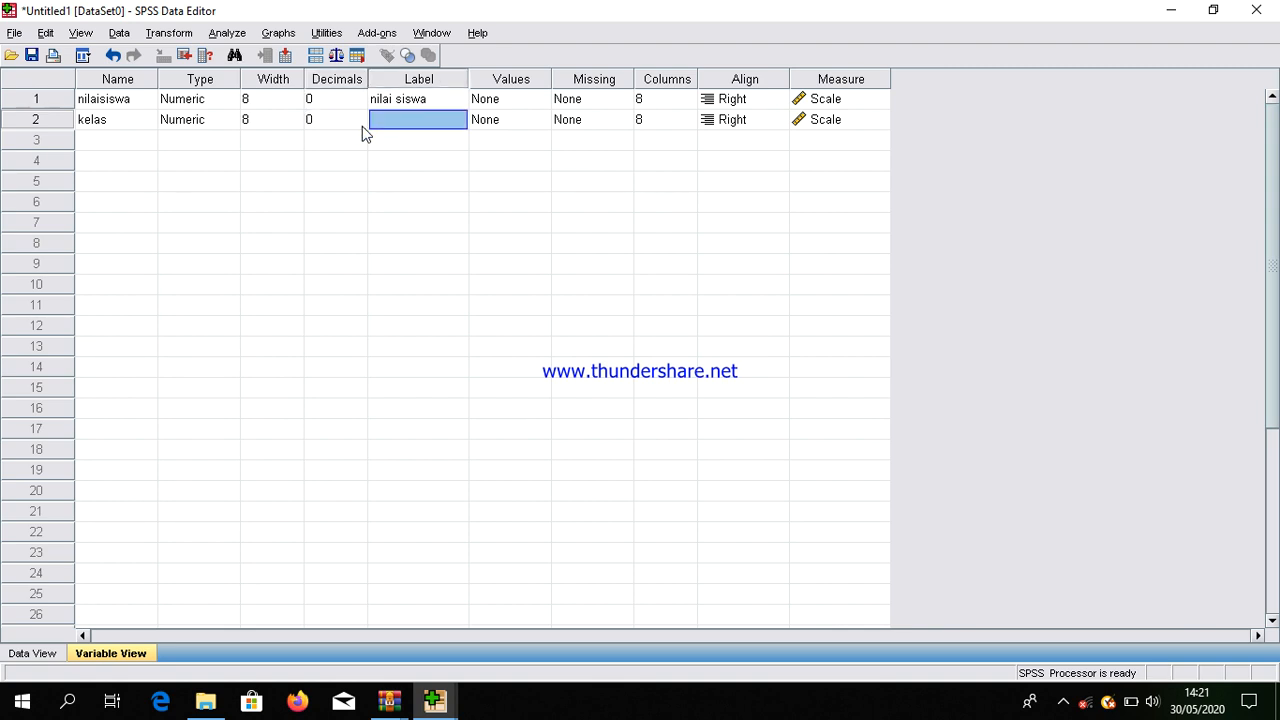
pyautogui.write('kelas')
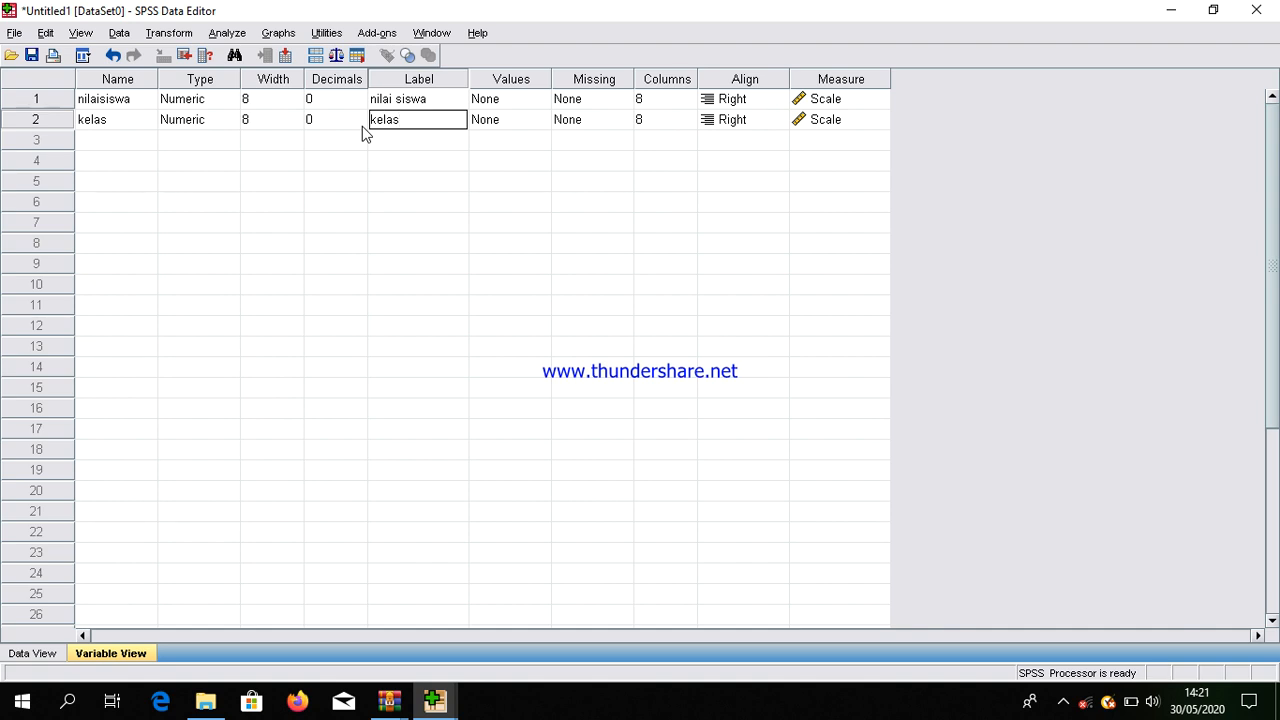
pyautogui.press('Tab')
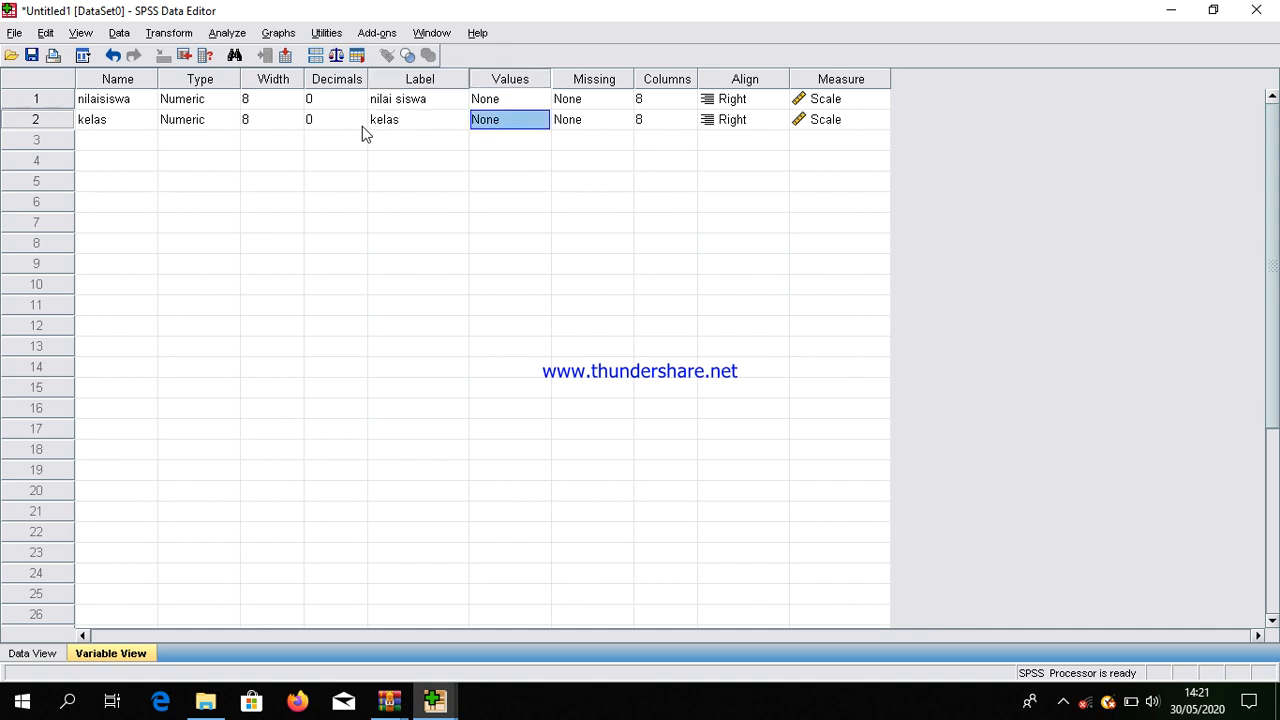
# Add a value label to the kelas variable that assigns "kelas kontrol" to value 1.
pyautogui.click(531, 123)
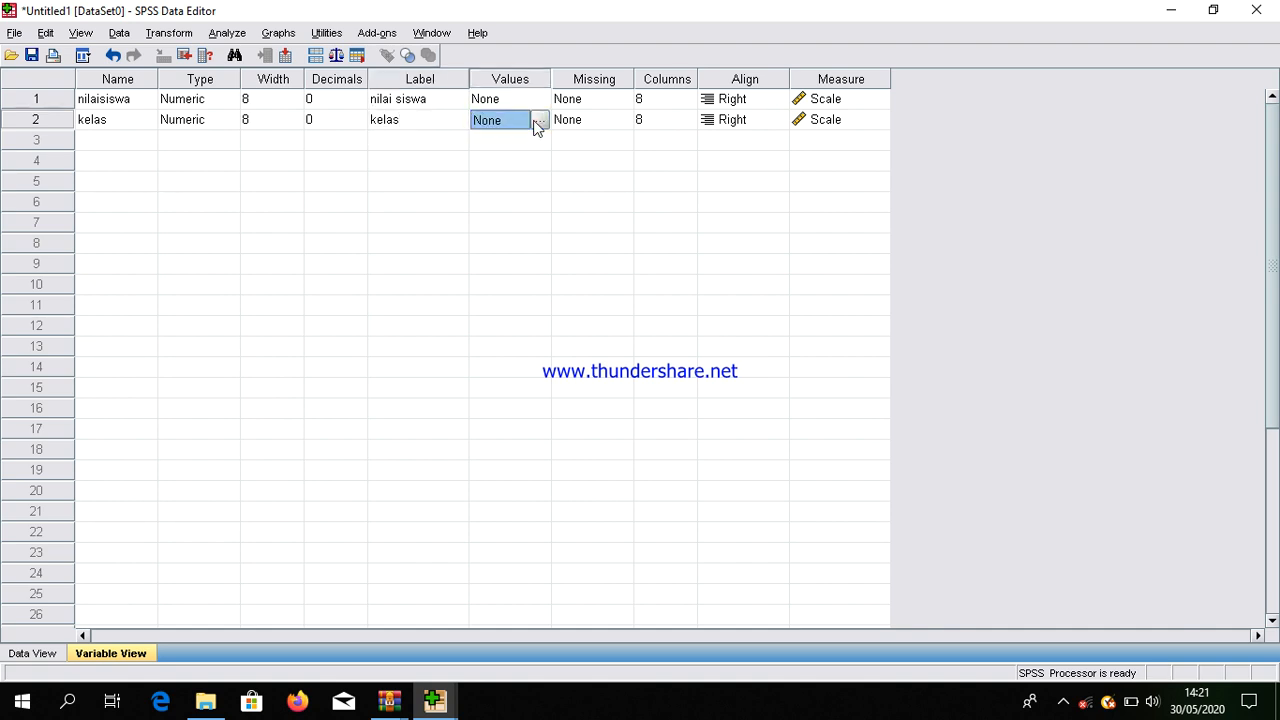
pyautogui.click(539, 121)
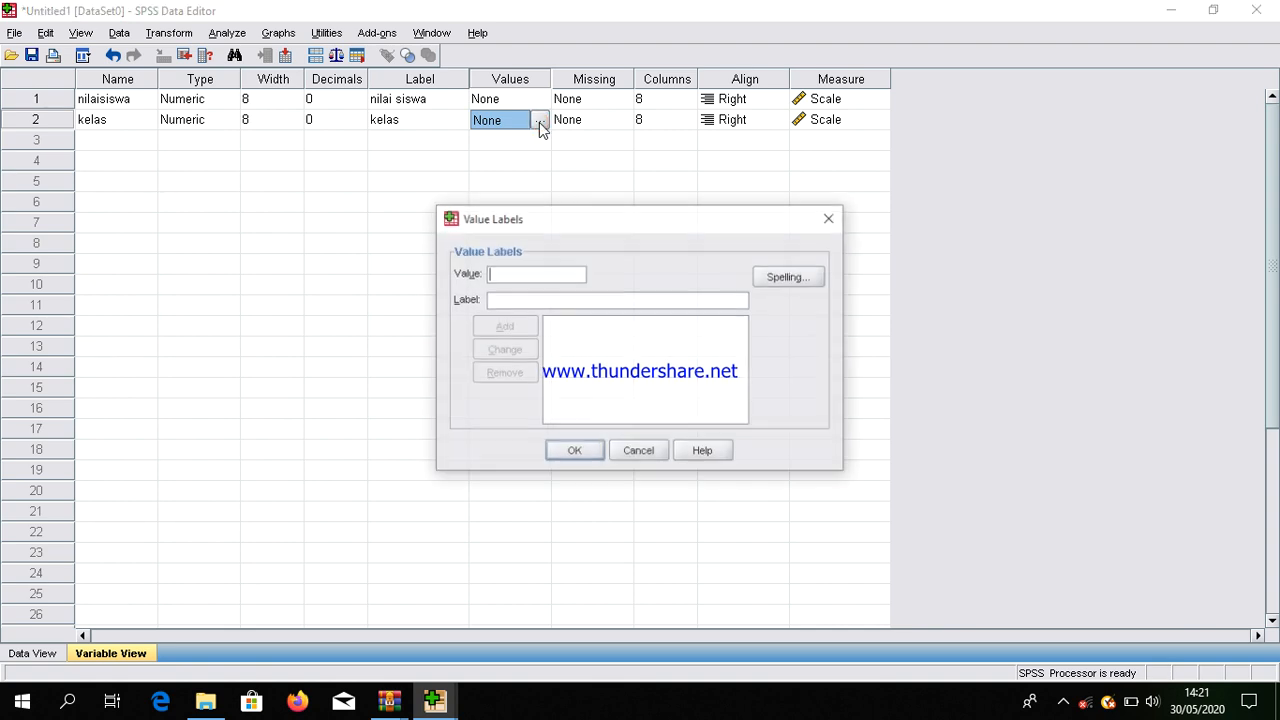
pyautogui.write('1')
pyautogui.click(494, 300)
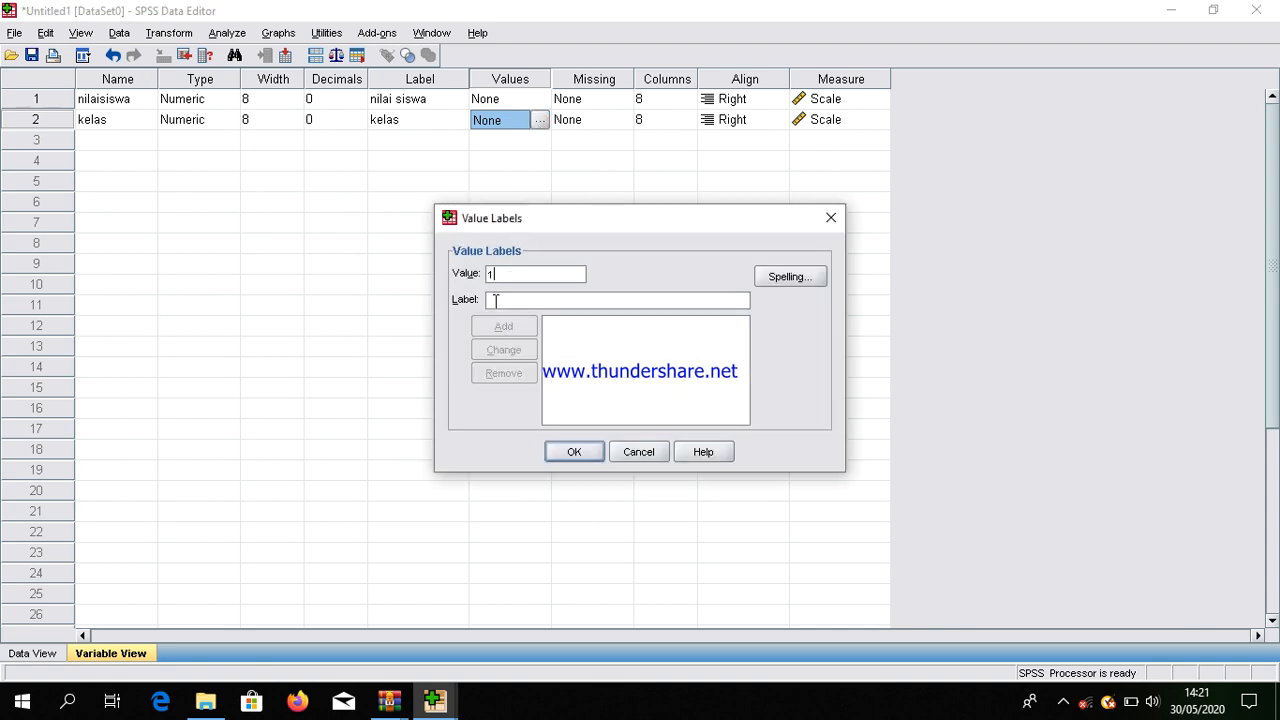
pyautogui.write('kel')
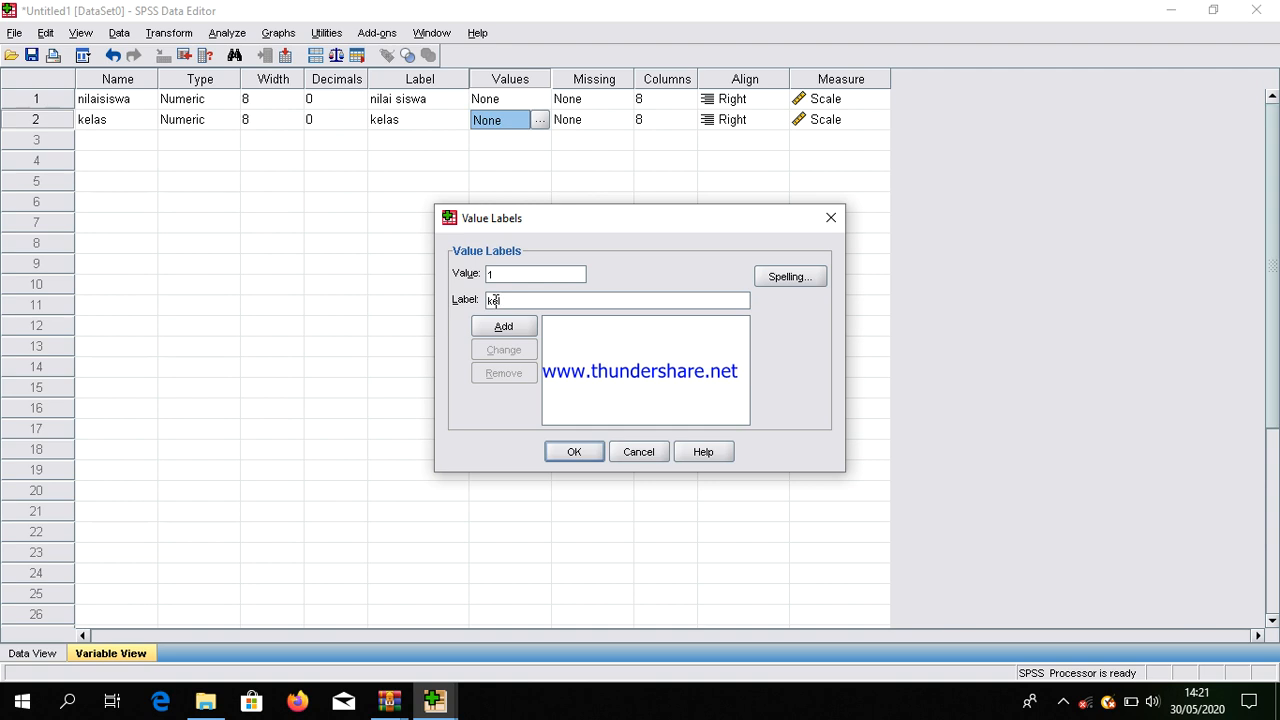
pyautogui.write('as kontrol')
pyautogui.click(506, 327)
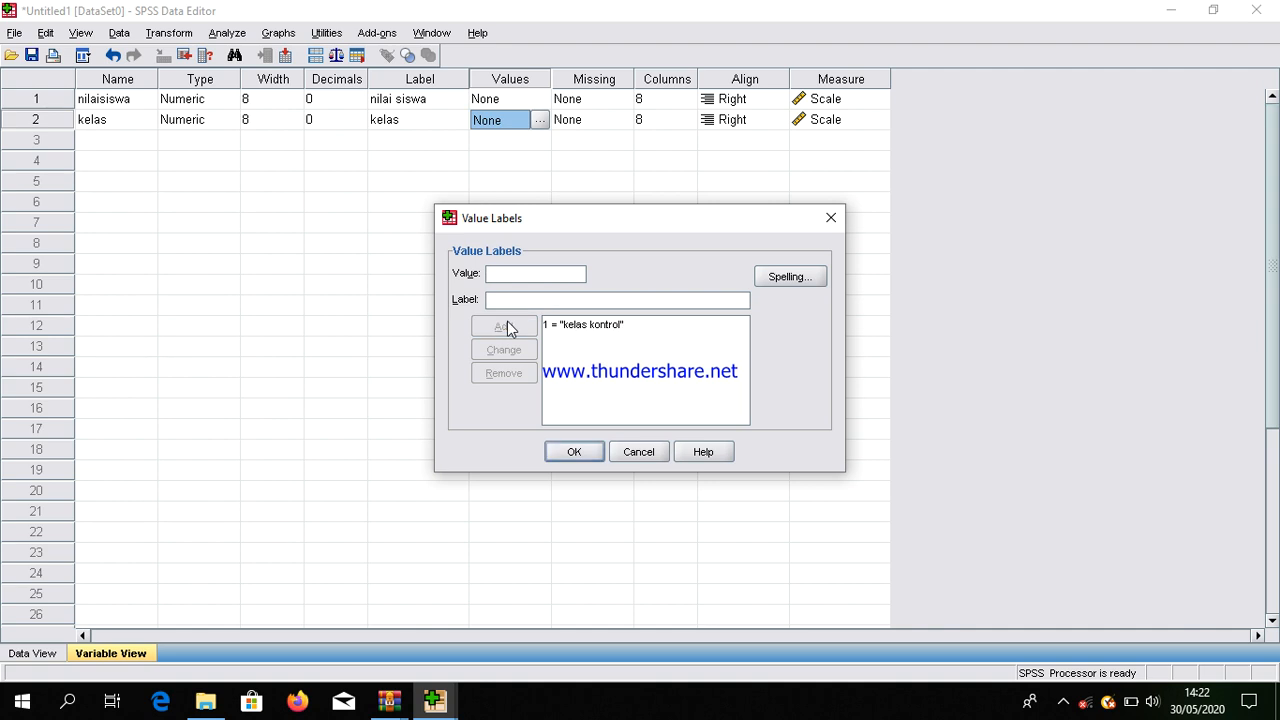
# Add the value label "kelas eksperiment" for value 2 of kelas and apply the value labels.
pyautogui.click(490, 273)
pyautogui.write('2')
pyautogui.click(491, 301)
pyautogui.write('ke')
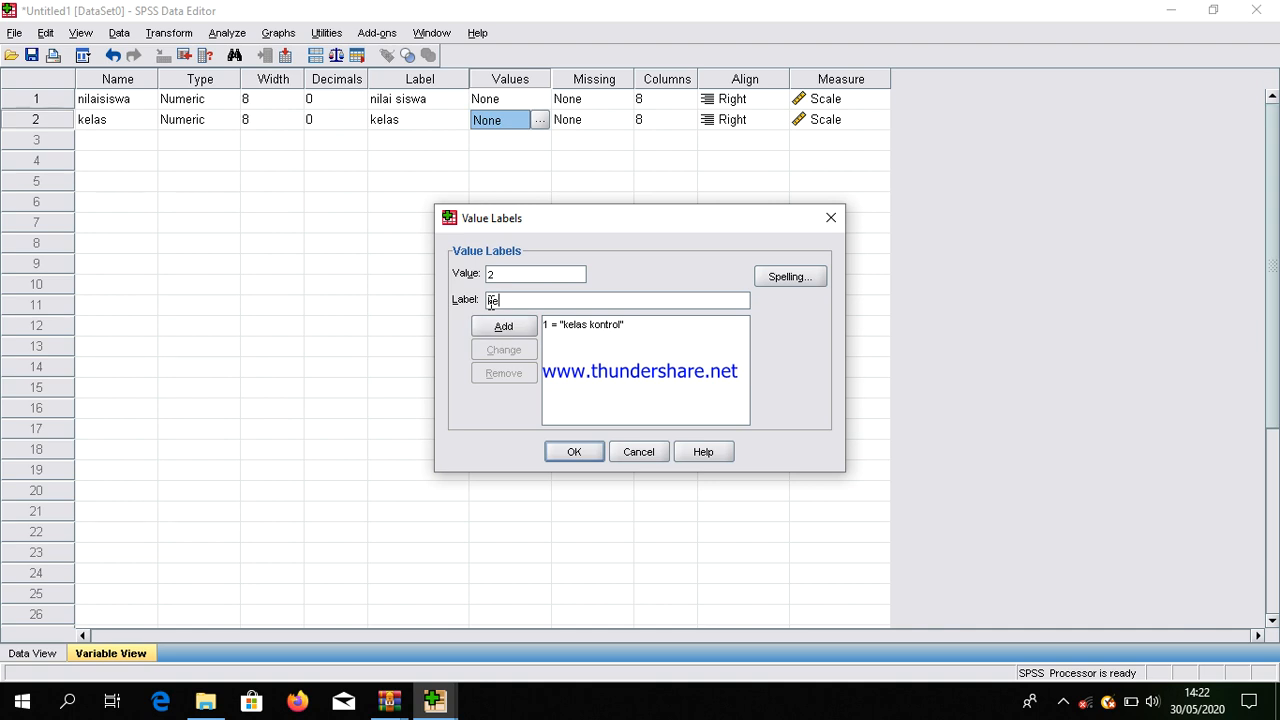
pyautogui.write('las eksperiment')
pyautogui.click(515, 331)
pyautogui.click(584, 452)
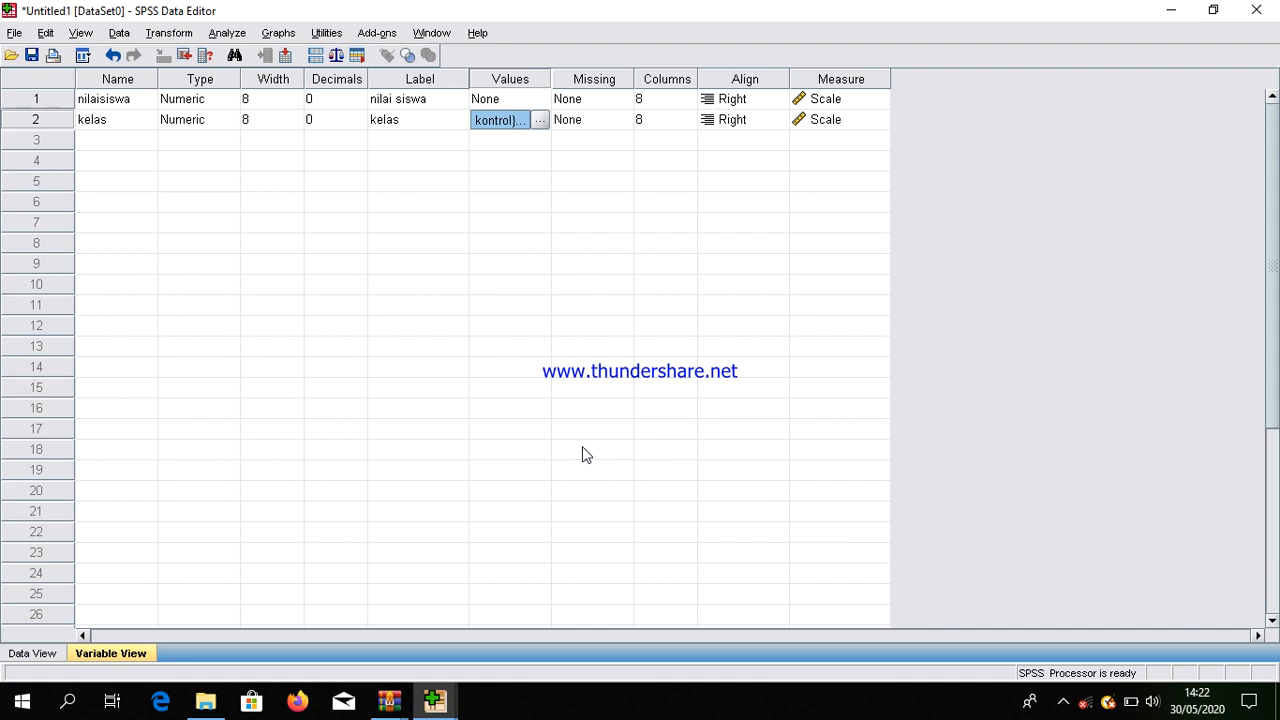
# Enter the scores 90, 80, 87, 88 and 85 for nilaisiswa in rows 1 to 5 of the data sheet.
pyautogui.click(50, 656)
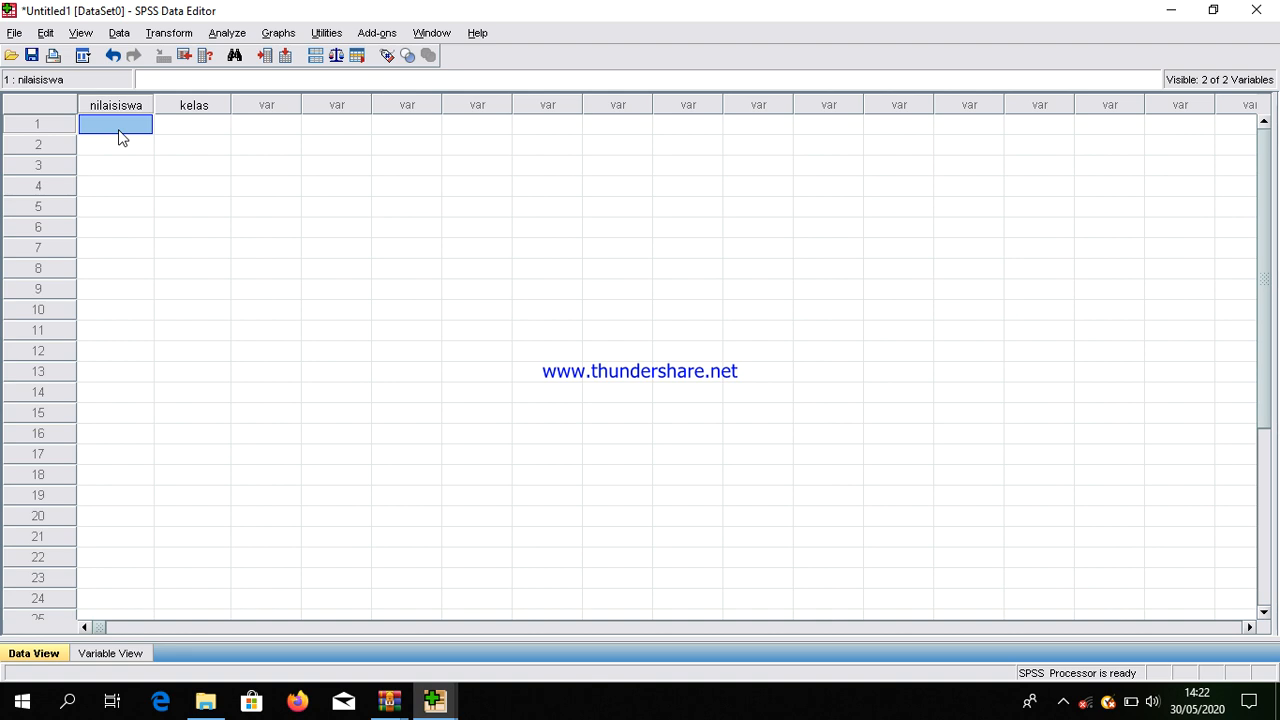
pyautogui.write('90')
pyautogui.press('Return')
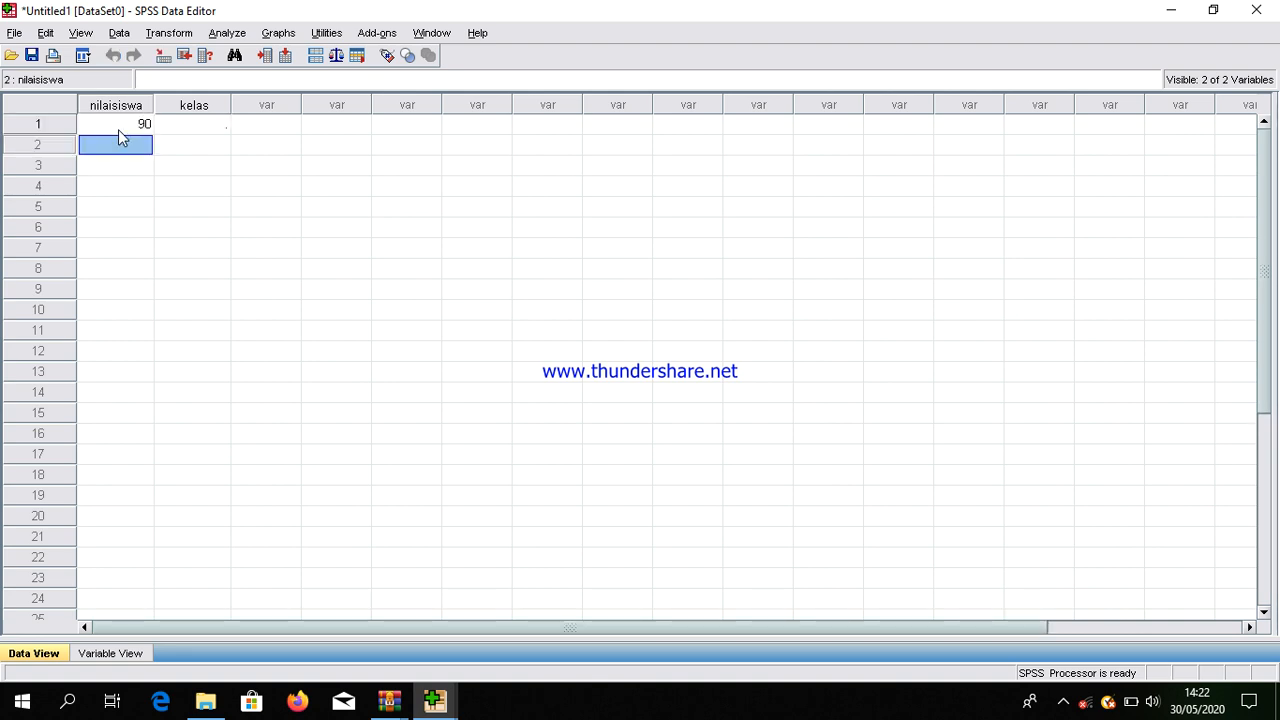
pyautogui.write('8')
pyautogui.press('Return')
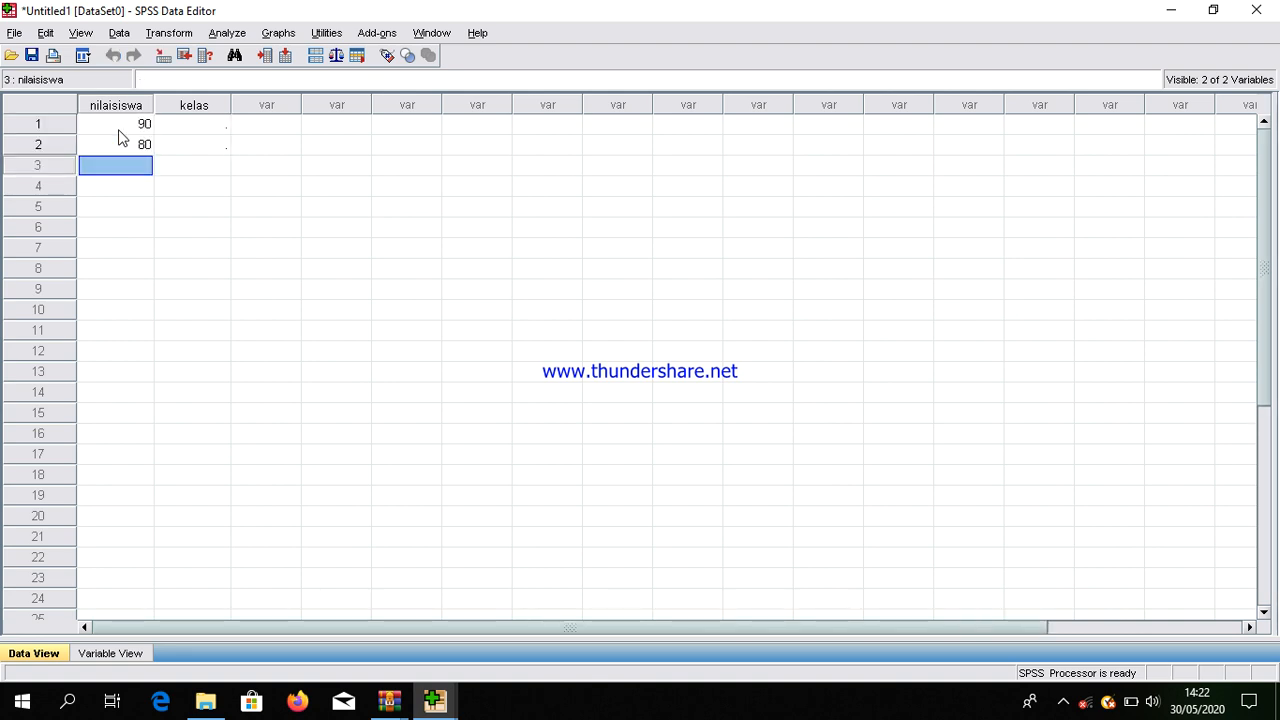
pyautogui.write('87')
pyautogui.press('Return')
pyautogui.write('88')
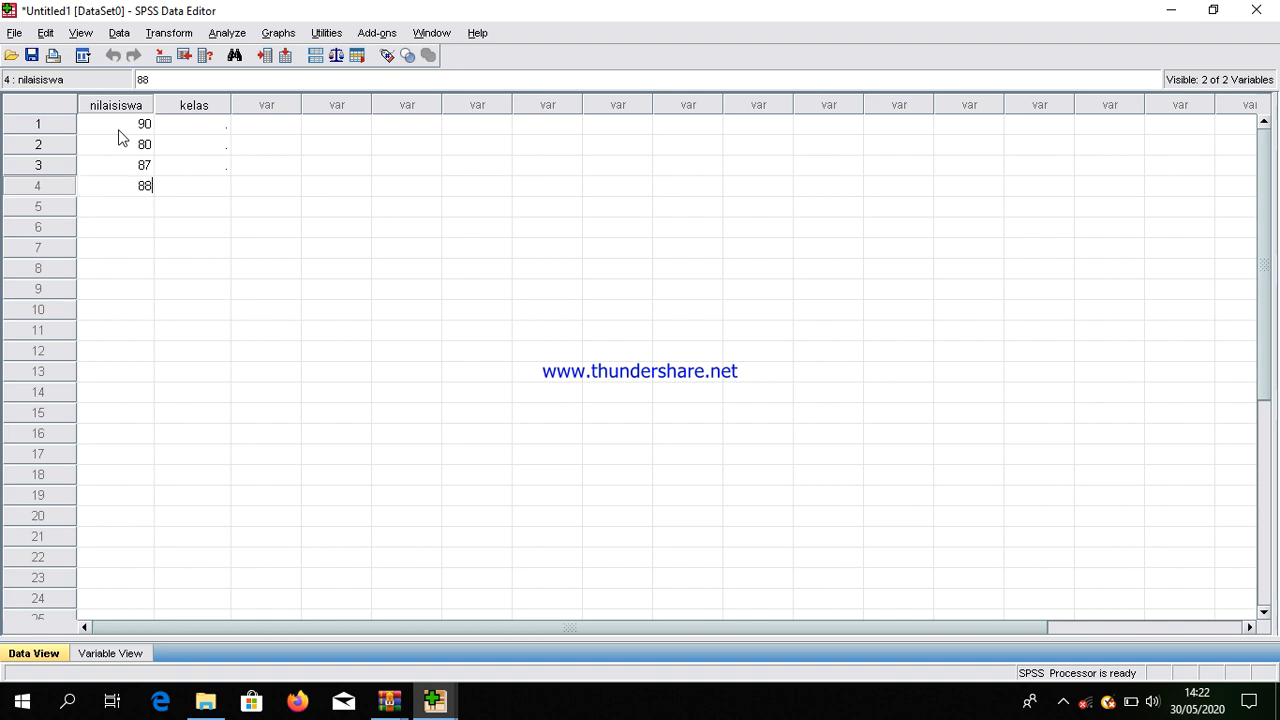
pyautogui.press('Return')
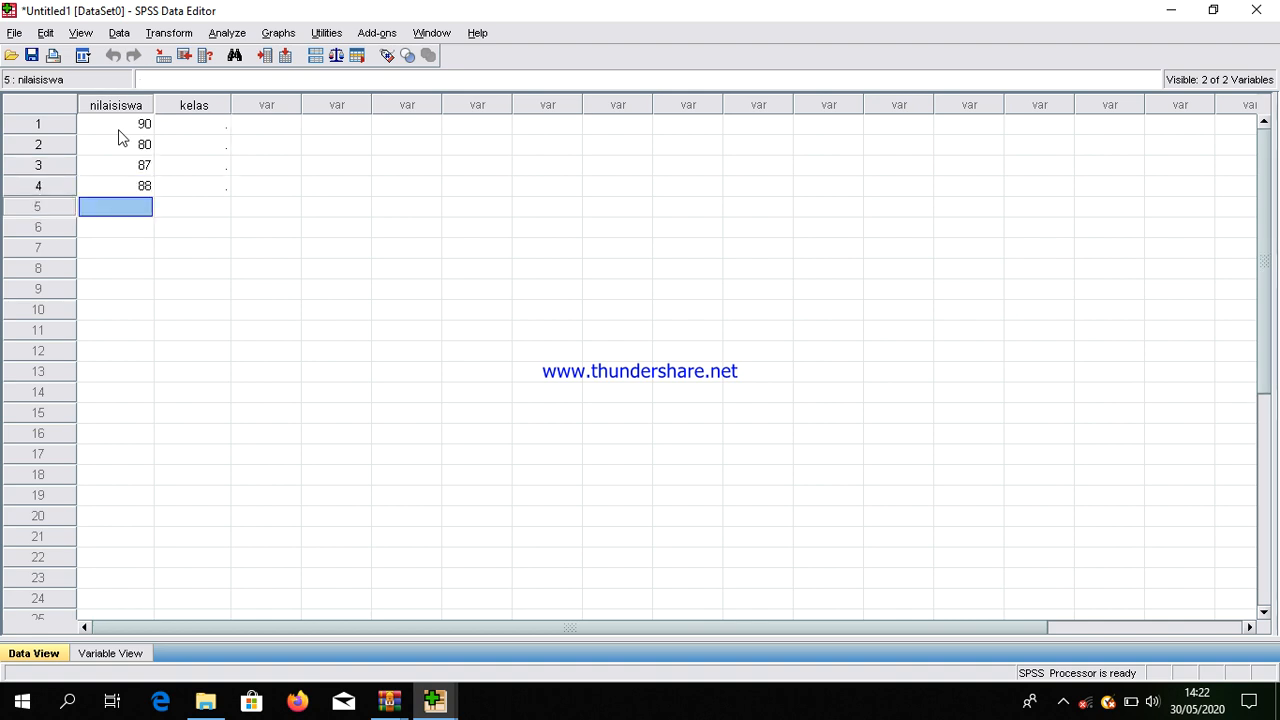
pyautogui.write('85')
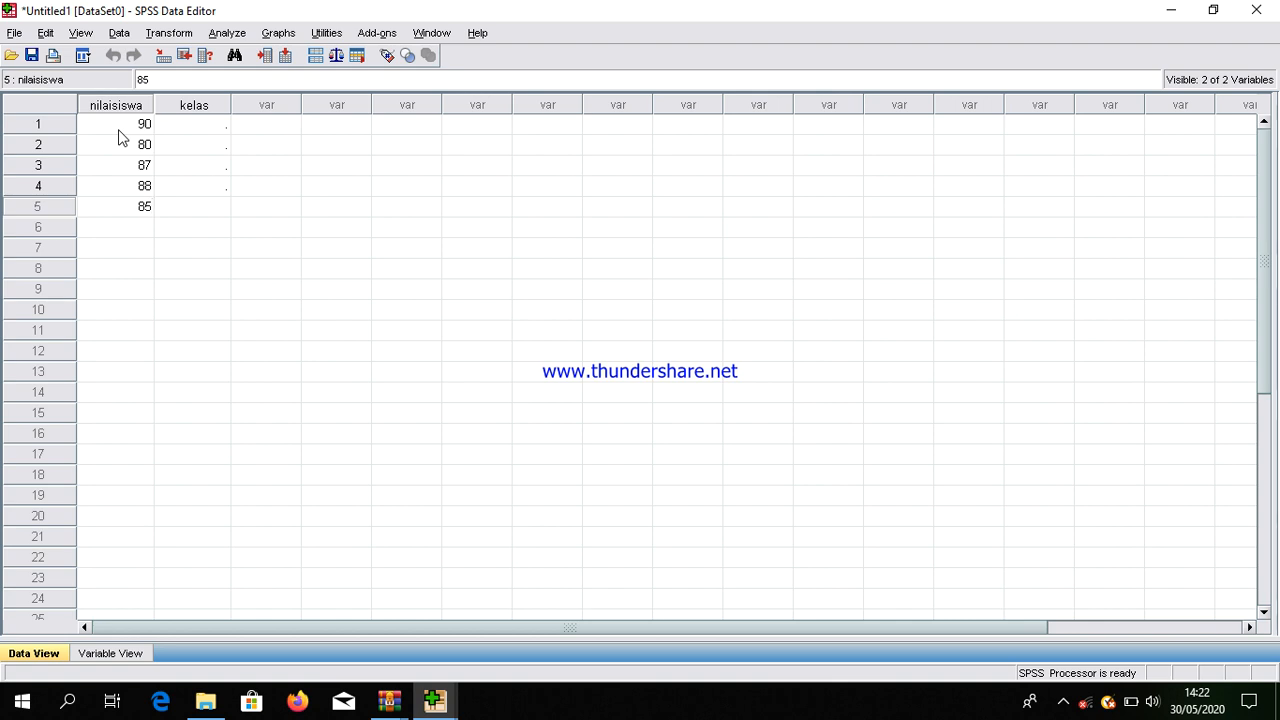
# Assign kelas value 1 to each of the cases in rows 1 to 5.
pyautogui.click(228, 124)
pyautogui.write('1')
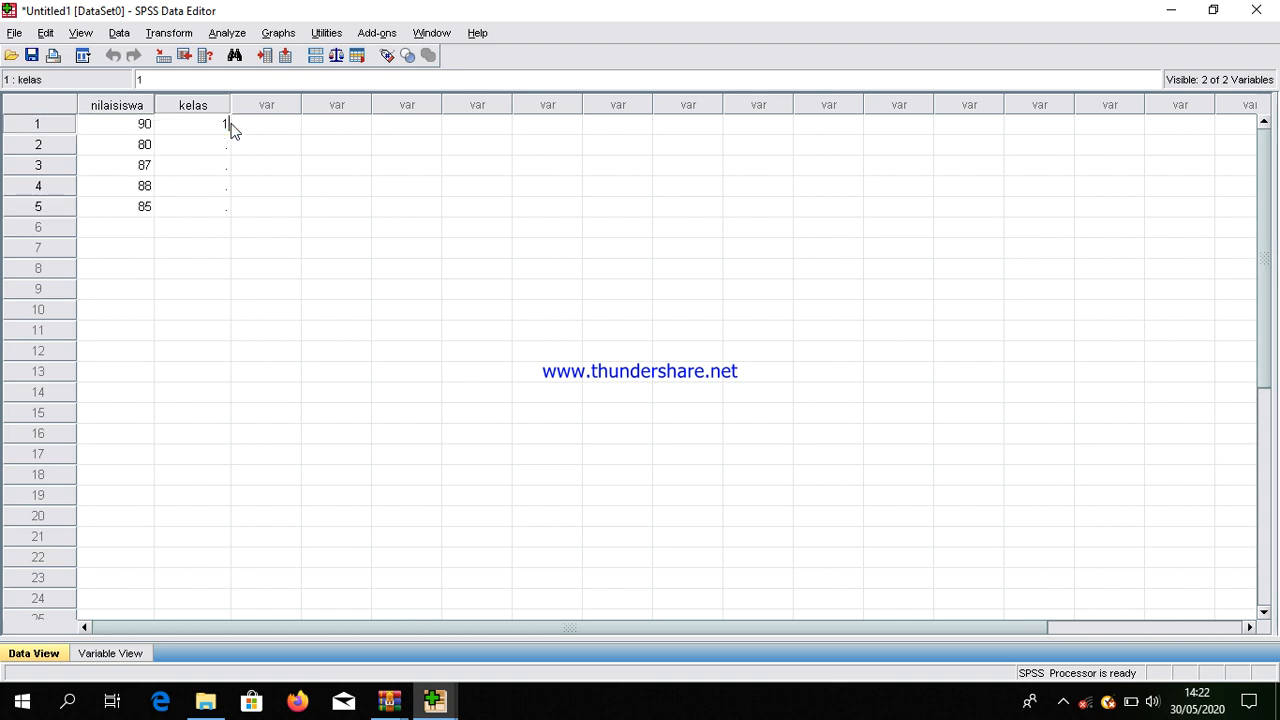
pyautogui.press('Return')
pyautogui.write('1')
pyautogui.press('Return')
pyautogui.write('1')
pyautogui.press('Return')
pyautogui.write('1')
pyautogui.press('Return')
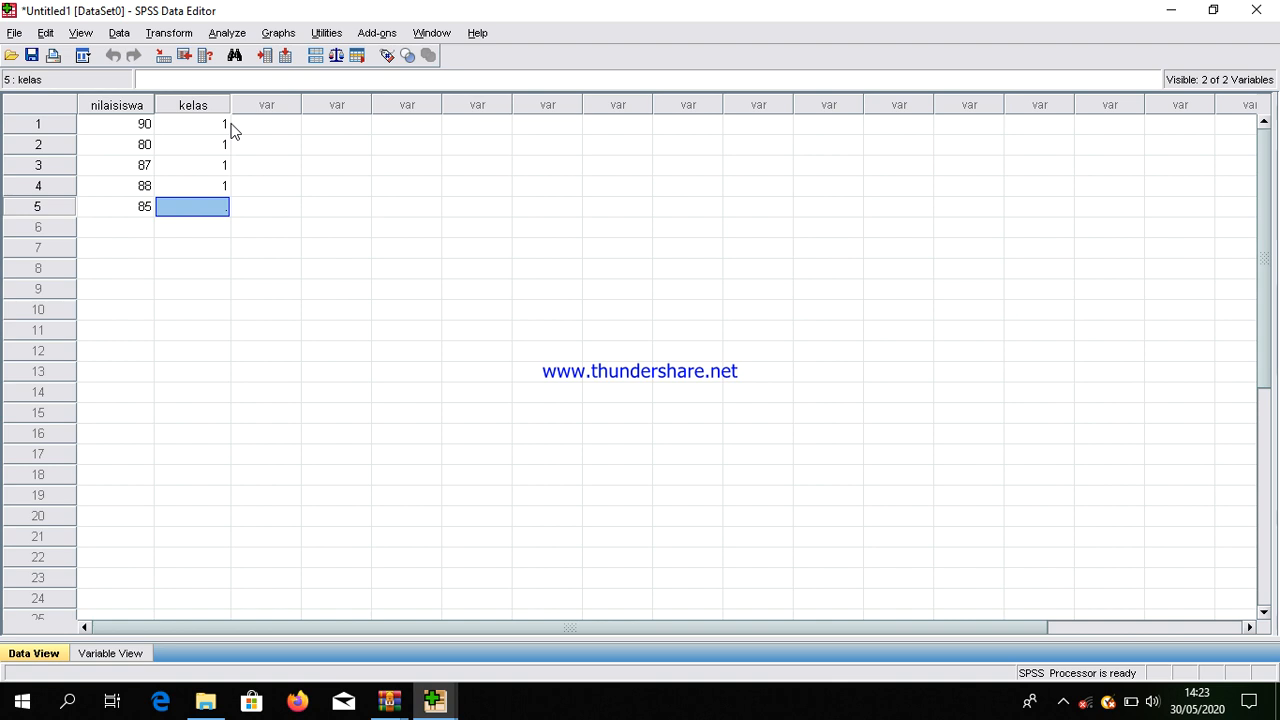
pyautogui.write('1')
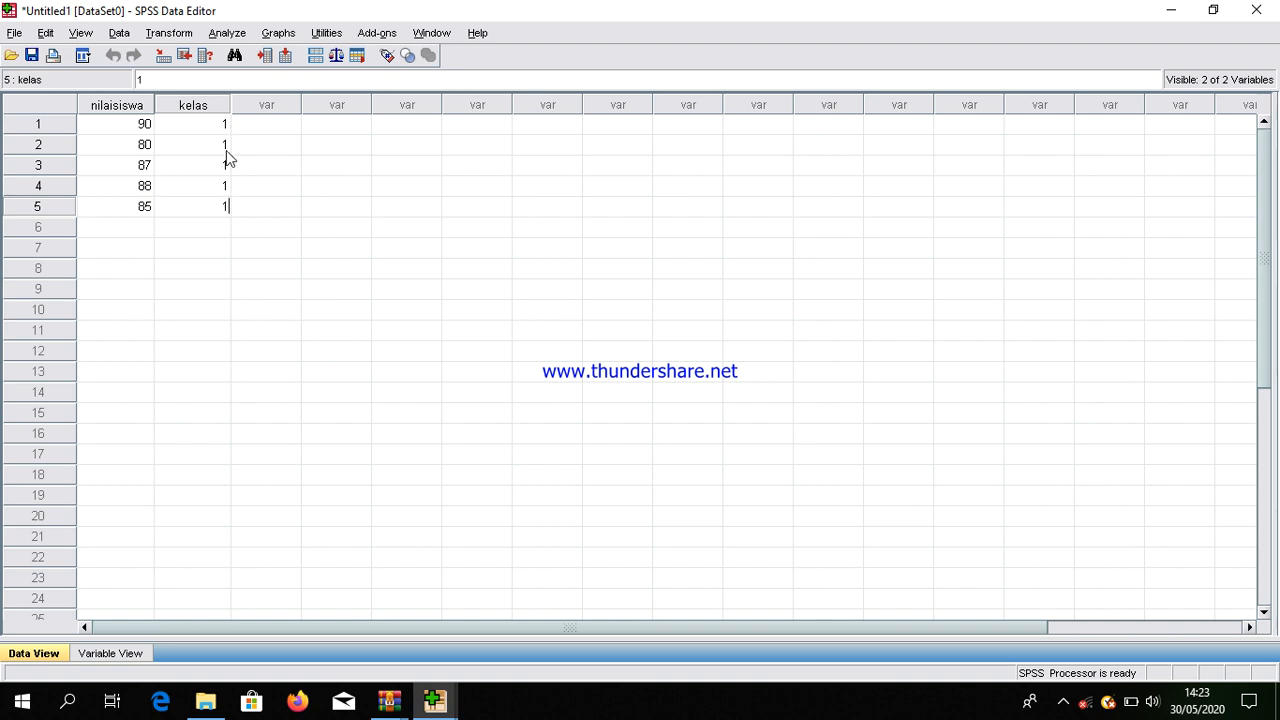
# Enter the scores 46, 50, 43, 50 and 42 for nilaisiswa in rows 6 to 10 of the data sheet.
pyautogui.click(138, 228)
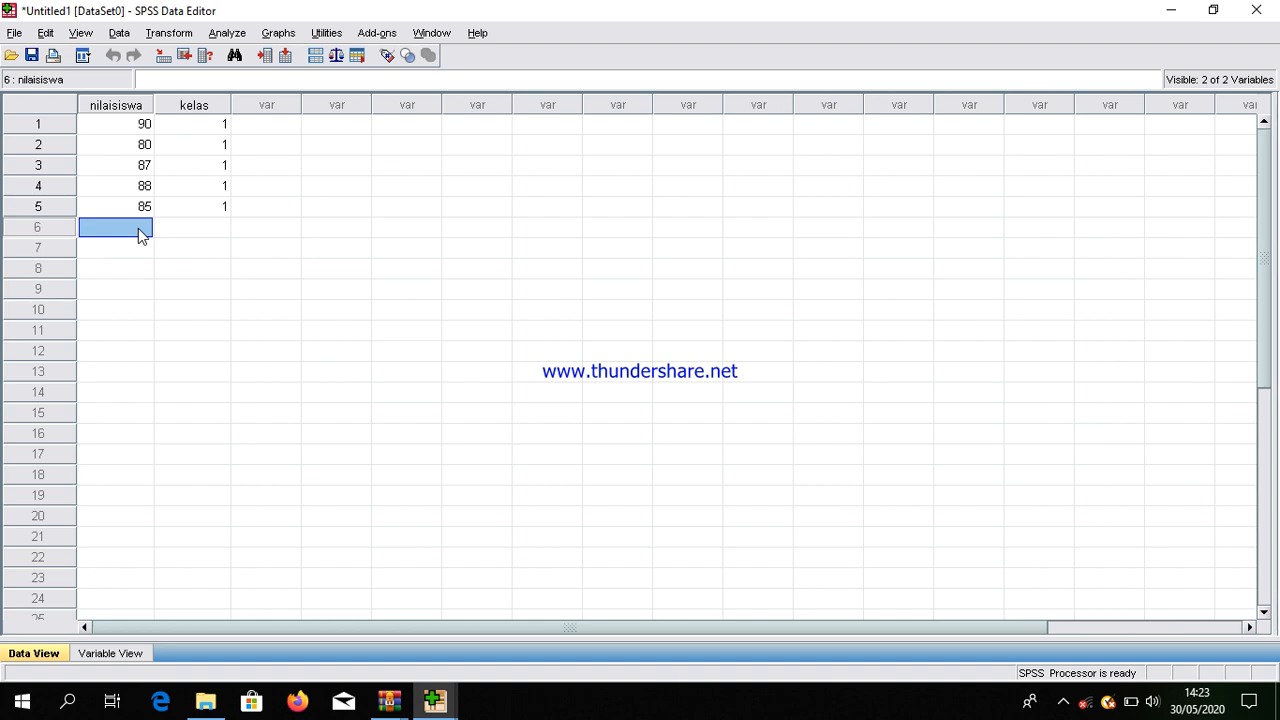
pyautogui.write('46')
pyautogui.press('Return')
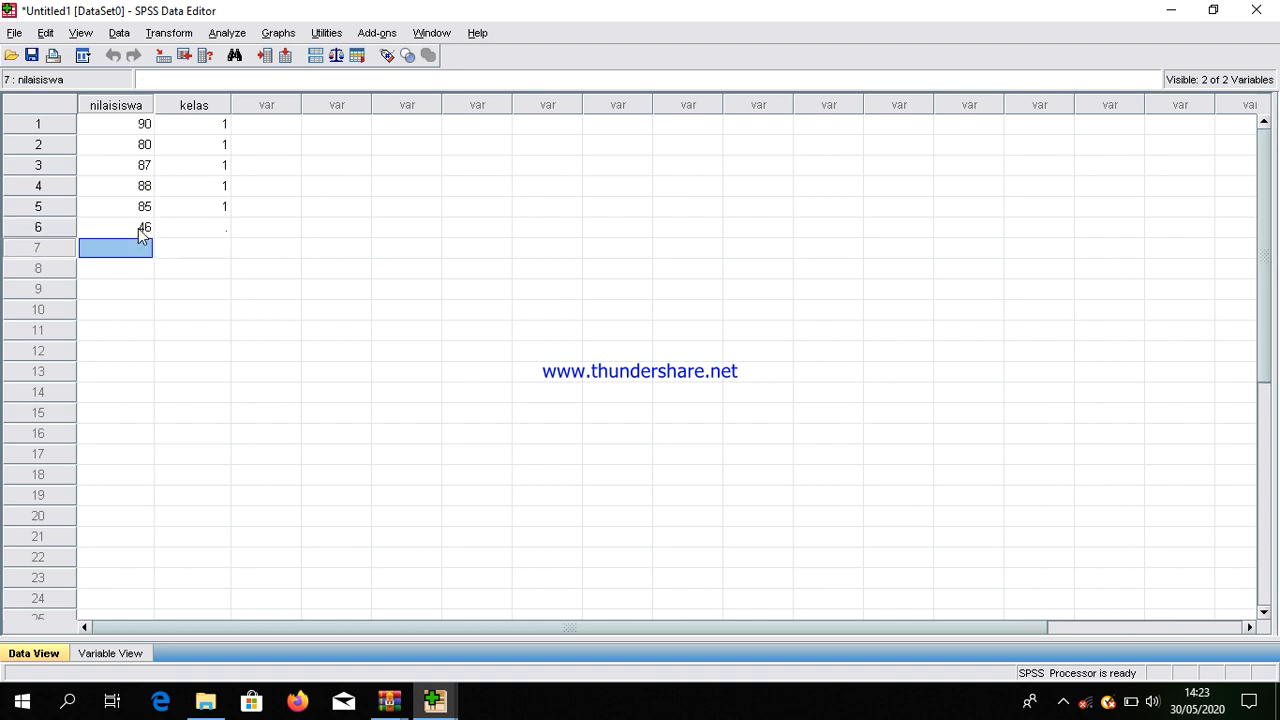
pyautogui.write('50')
pyautogui.press('Return')
pyautogui.write('43')
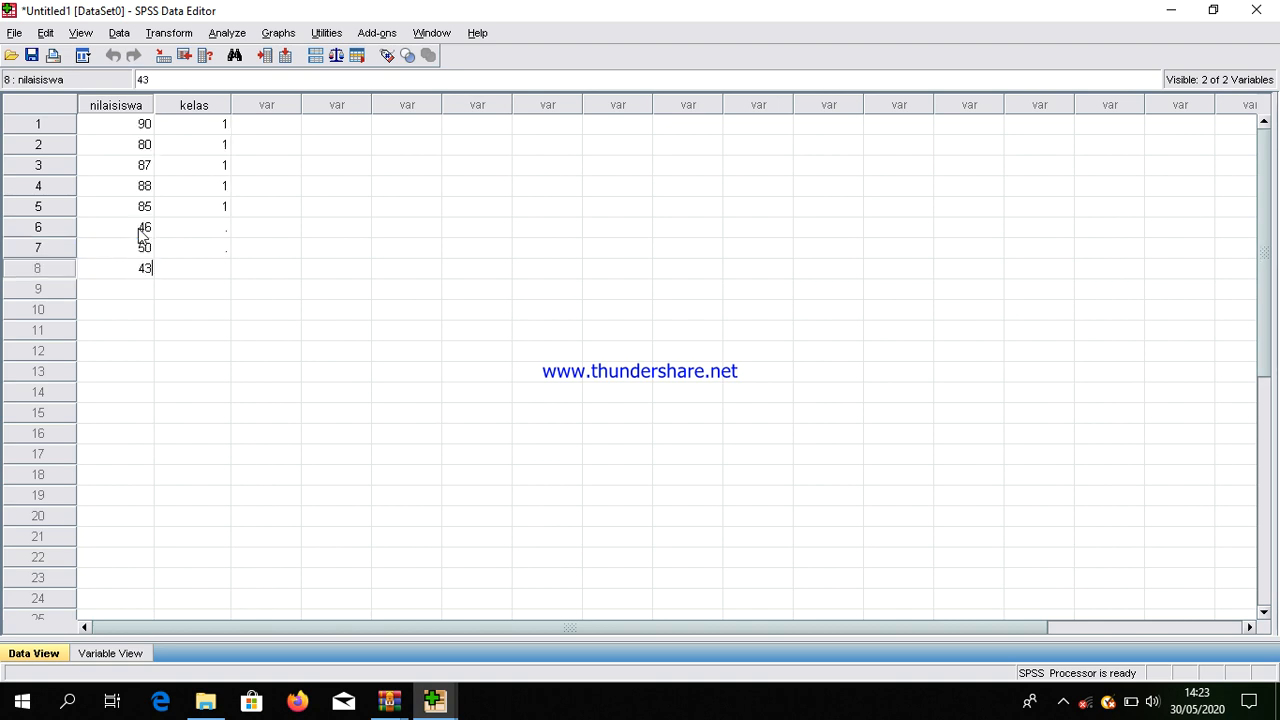
pyautogui.press('Return')
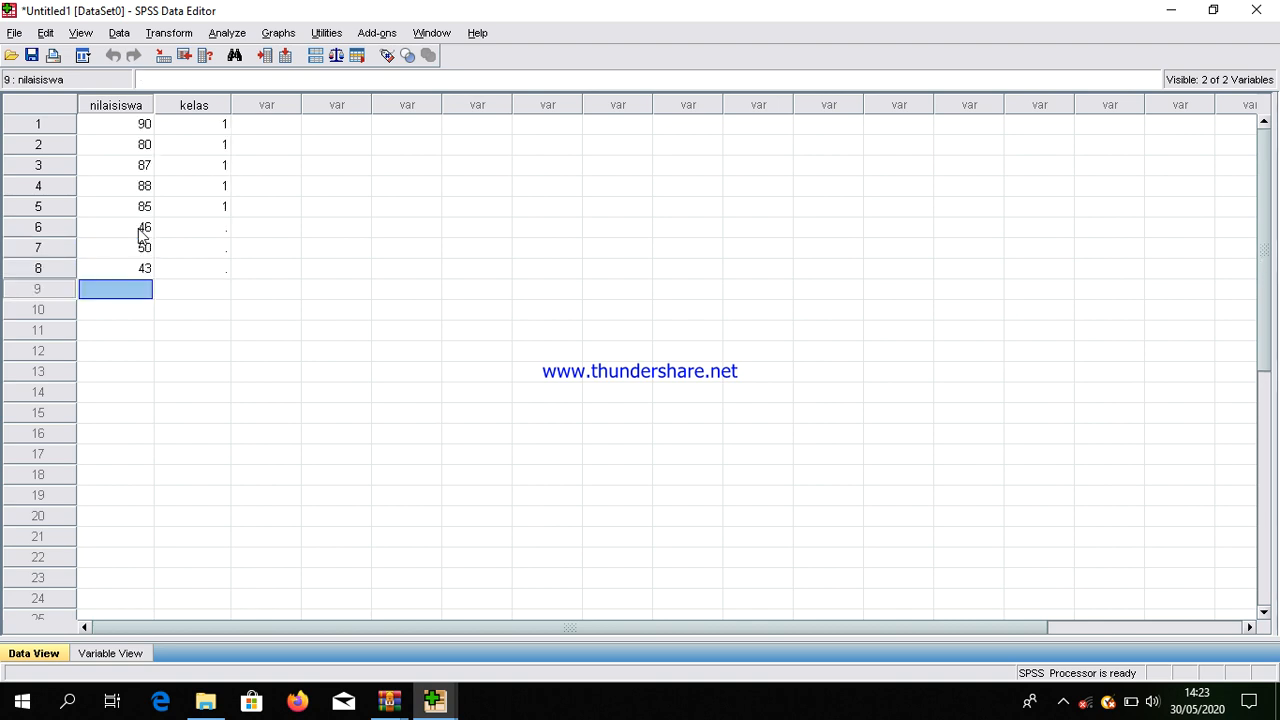
pyautogui.write('50')
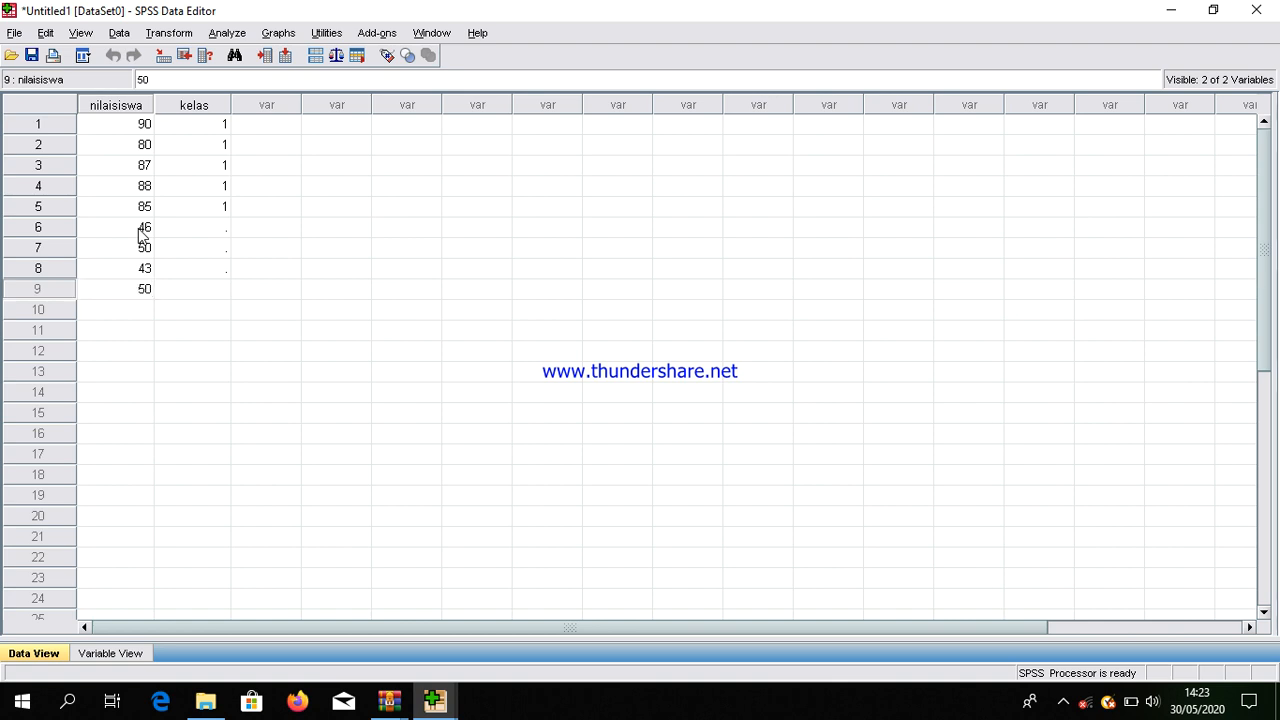
pyautogui.press('Return')
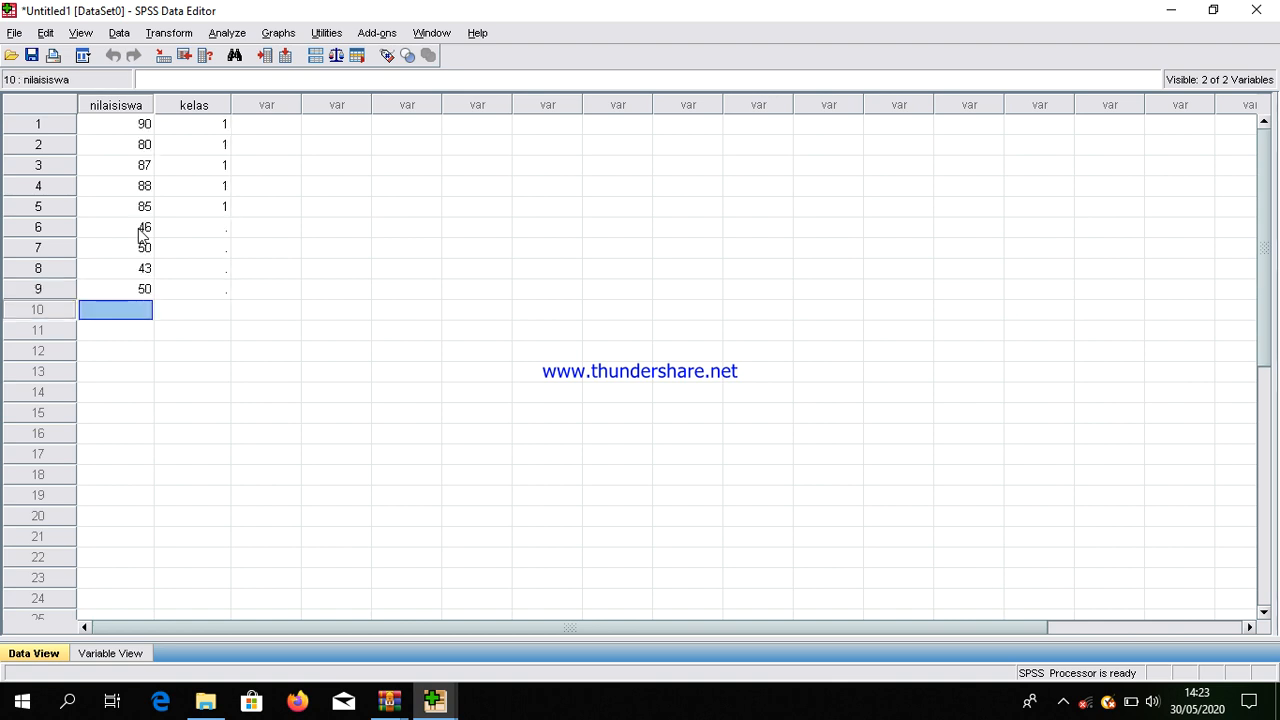
pyautogui.write('42')
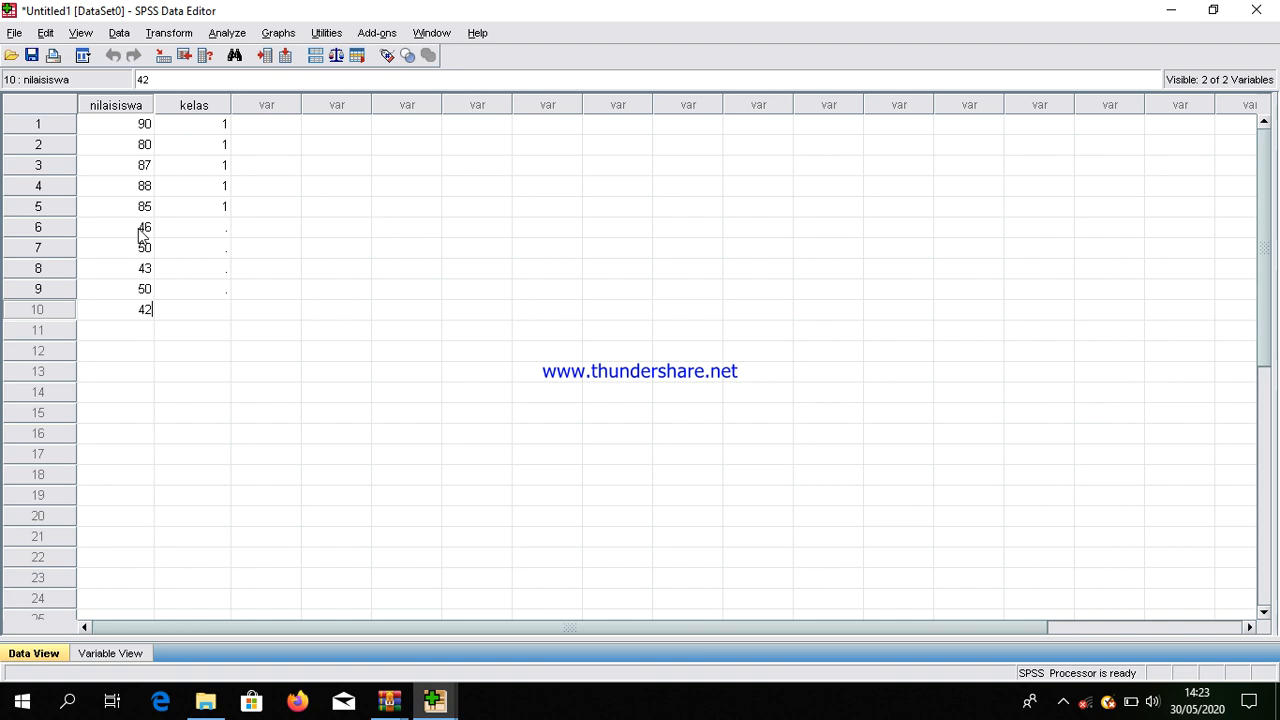
# Assign kelas value 2 to each of the cases in rows 6 to 10.
pyautogui.click(208, 233)
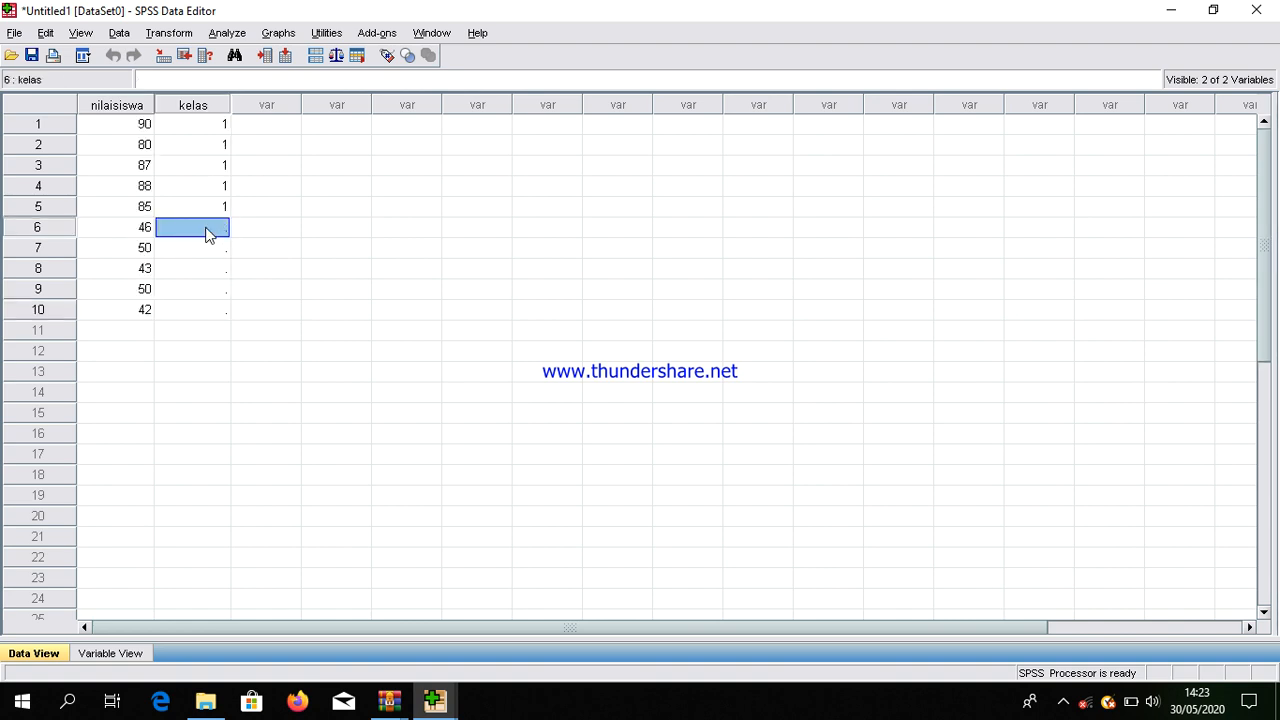
pyautogui.write('2')
pyautogui.press('Return')
pyautogui.write('2')
pyautogui.press('Return')
pyautogui.write('2')
pyautogui.press('Return')
pyautogui.write('2')
pyautogui.press('Return')
pyautogui.write('2')
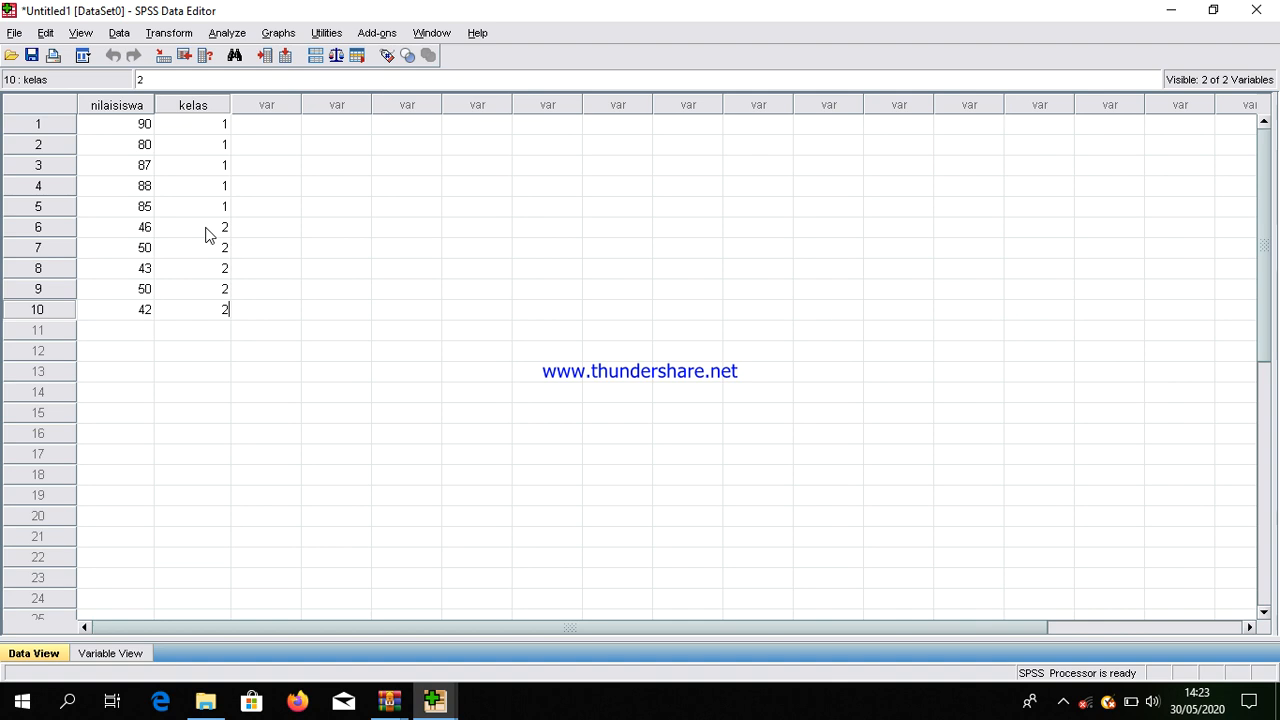
# Set up an Explore analysis with nilai siswa as the dependent variable and kelas as the factor.
pyautogui.click(233, 36)
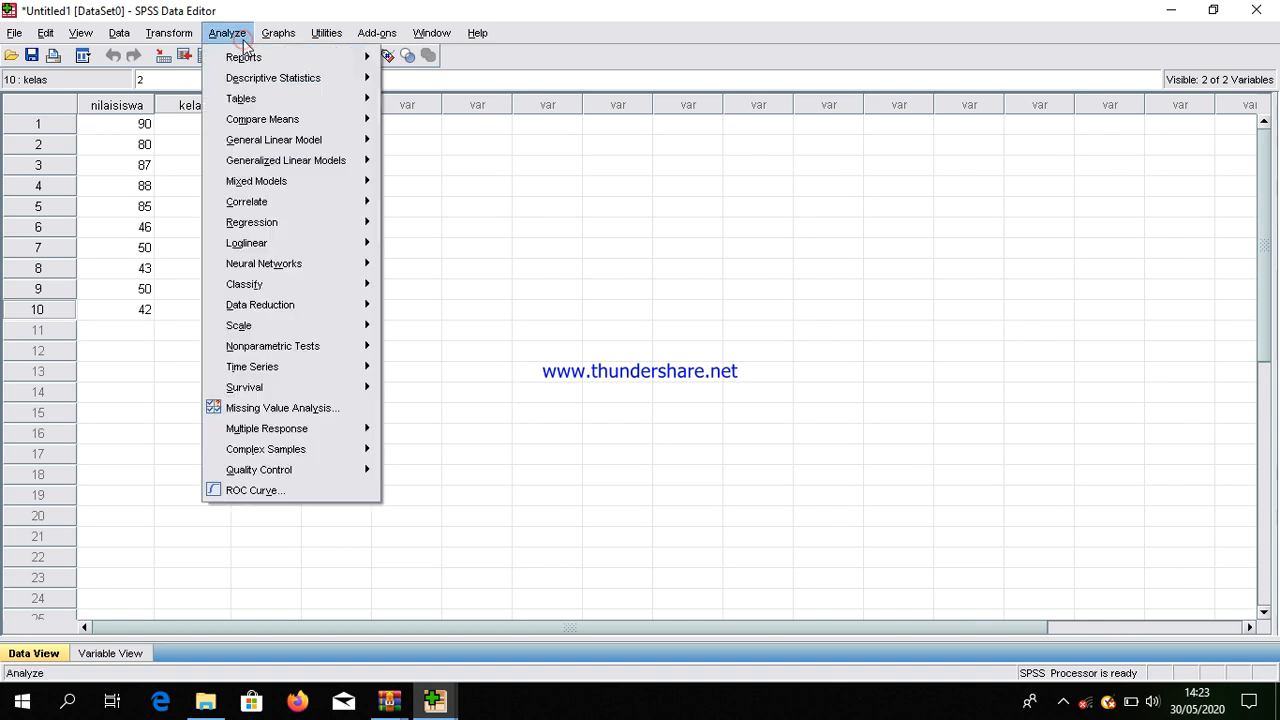
pyautogui.moveTo(264, 82)
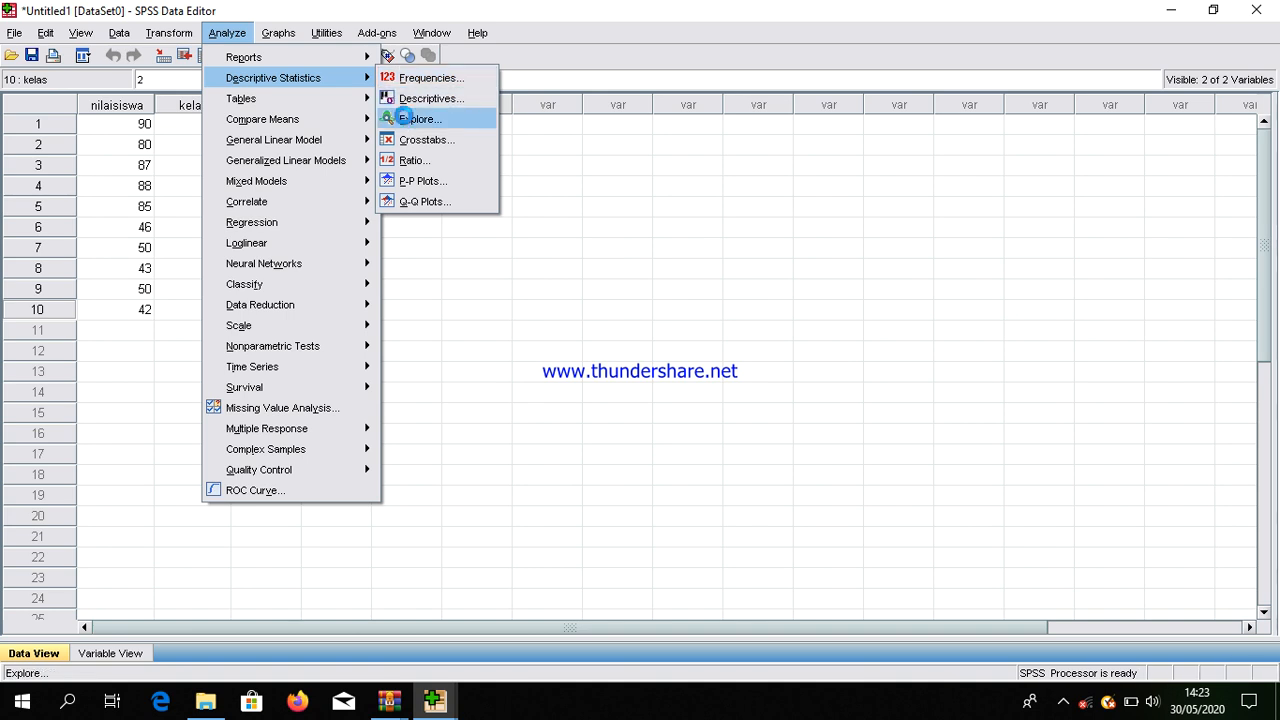
pyautogui.click(407, 120)
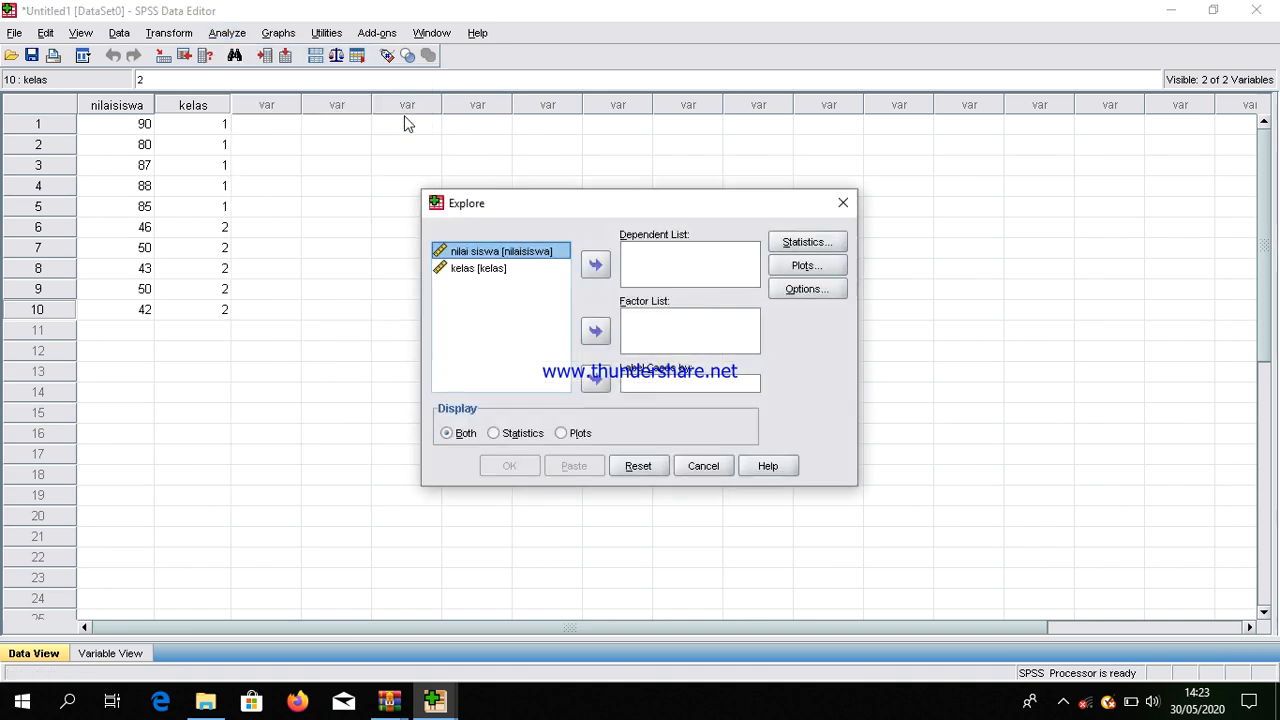
pyautogui.click(467, 253)
pyautogui.click(467, 253)
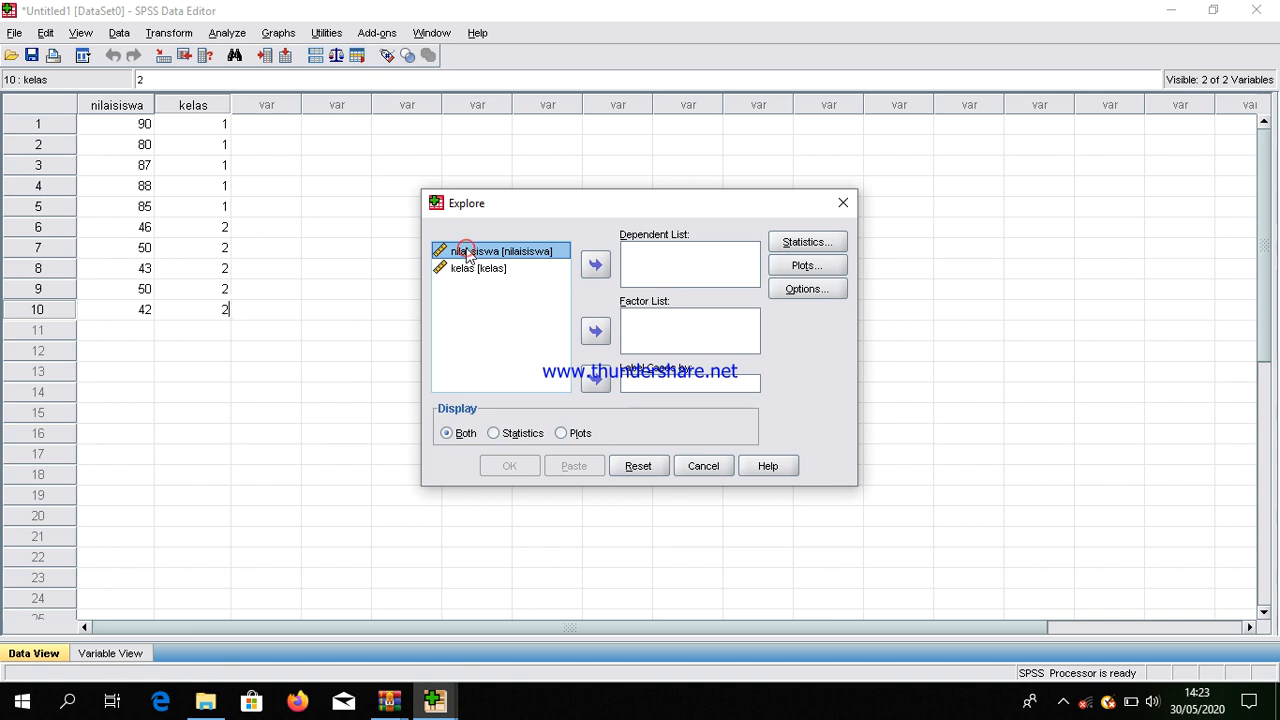
pyautogui.click(595, 265)
pyautogui.click(490, 252)
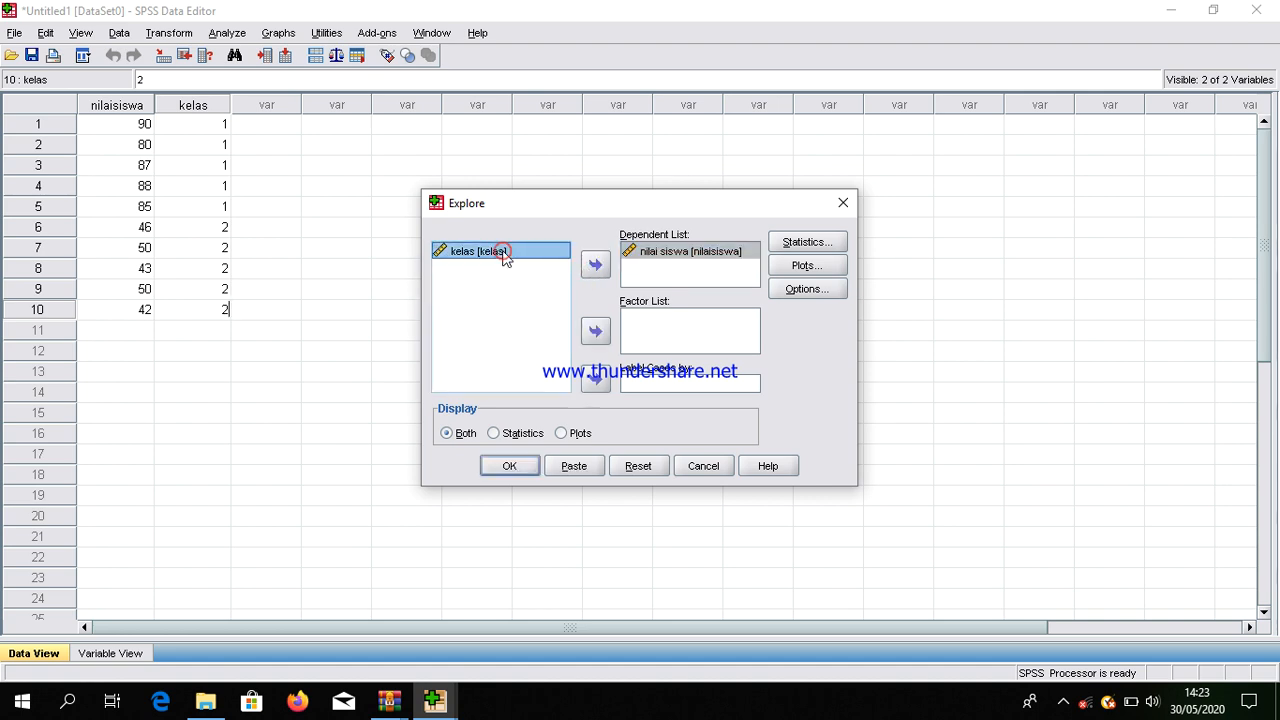
pyautogui.click(596, 331)
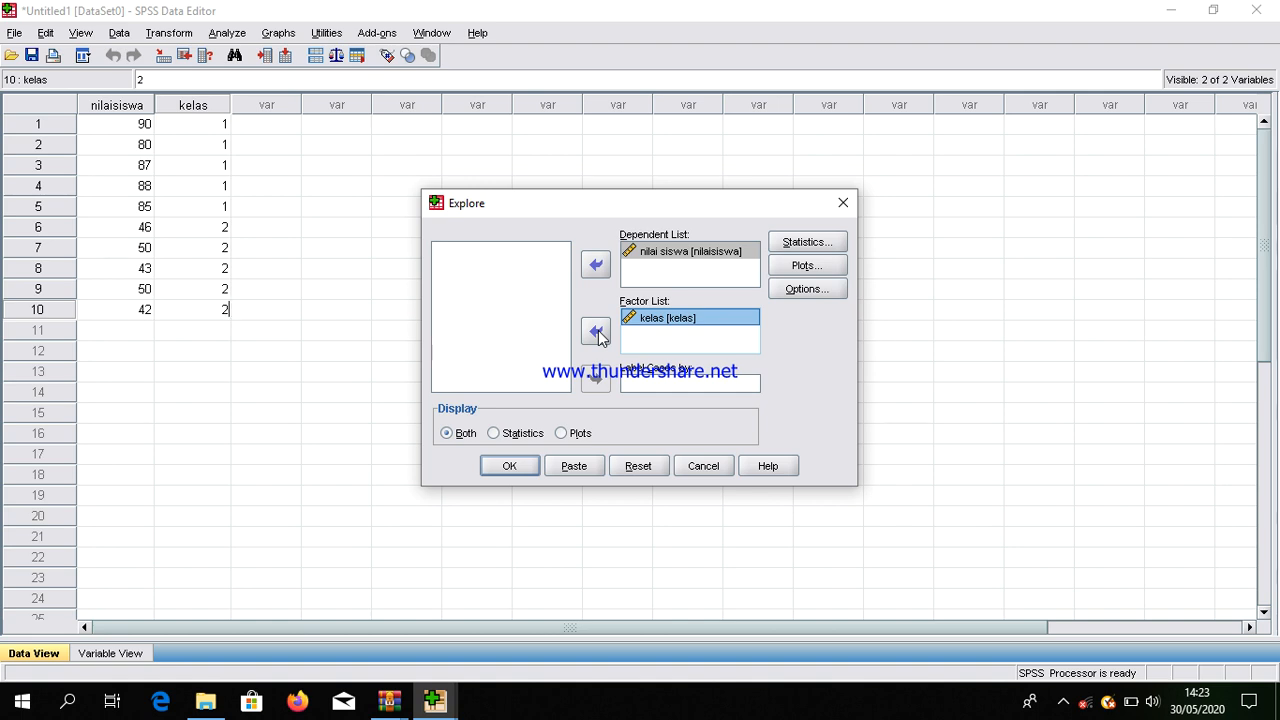
# Include normality plots with tests in the Explore plots and run the analysis.
pyautogui.click(819, 269)
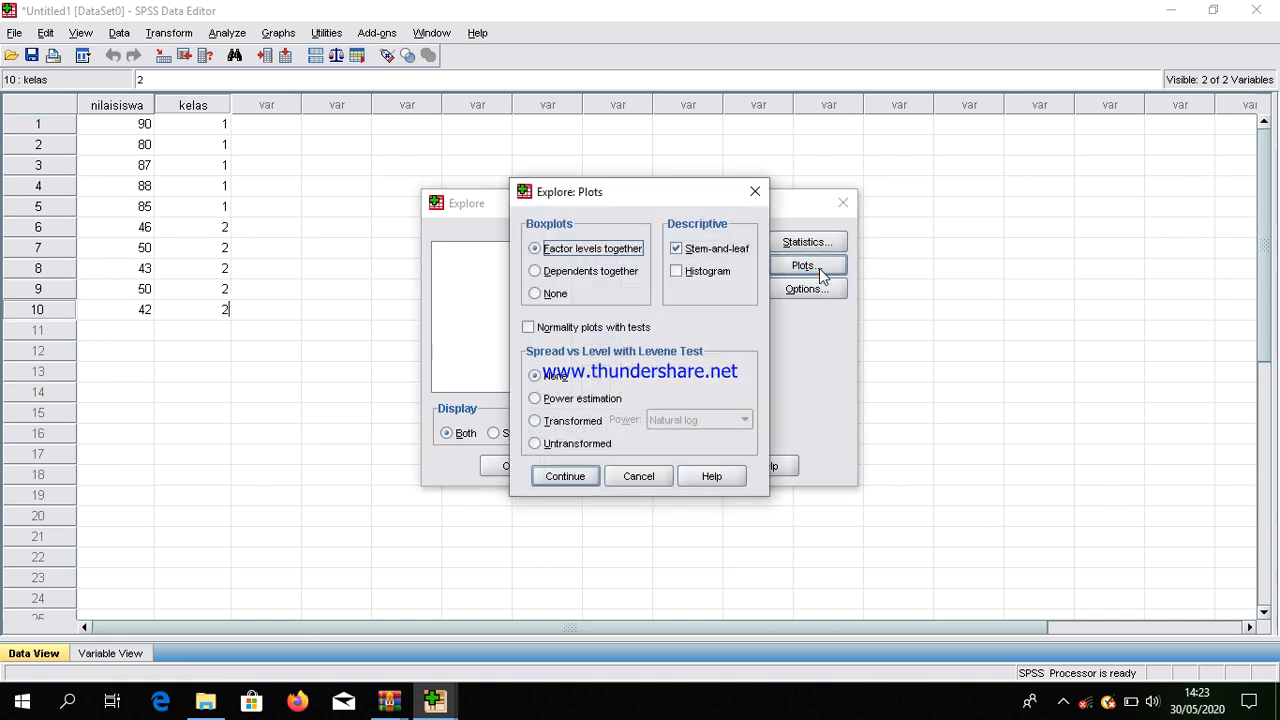
pyautogui.click(614, 334)
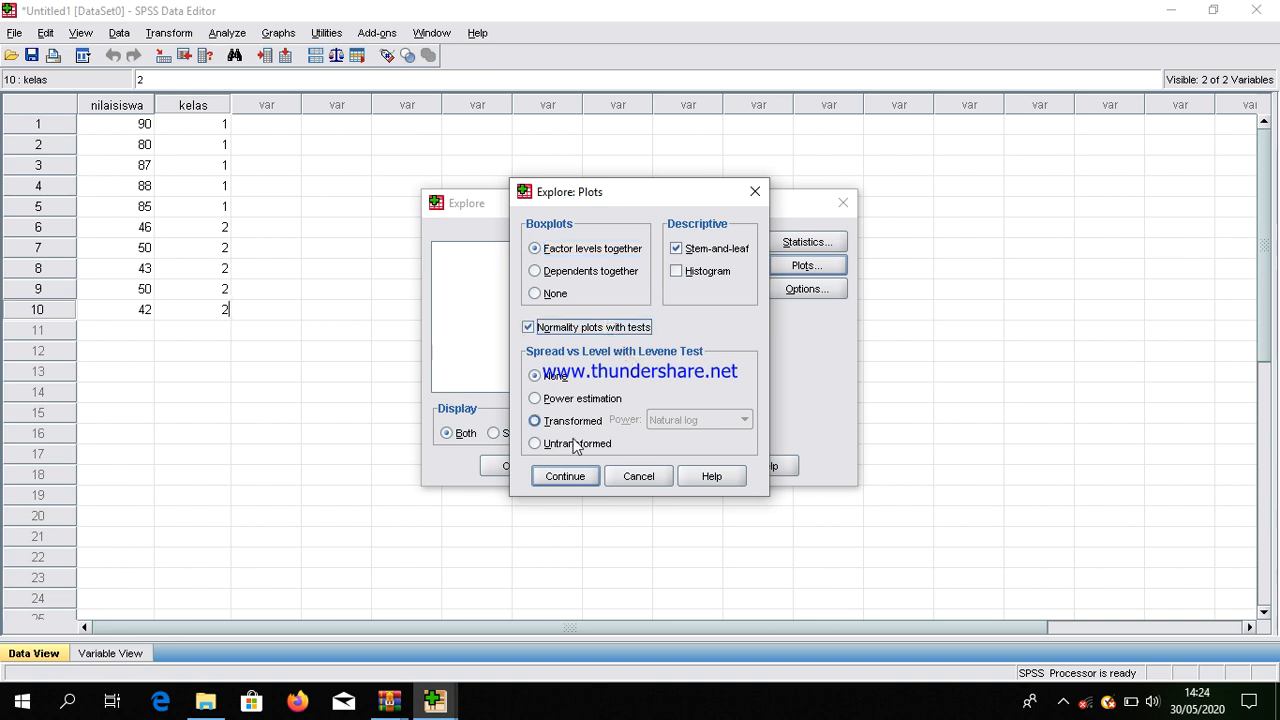
pyautogui.click(566, 477)
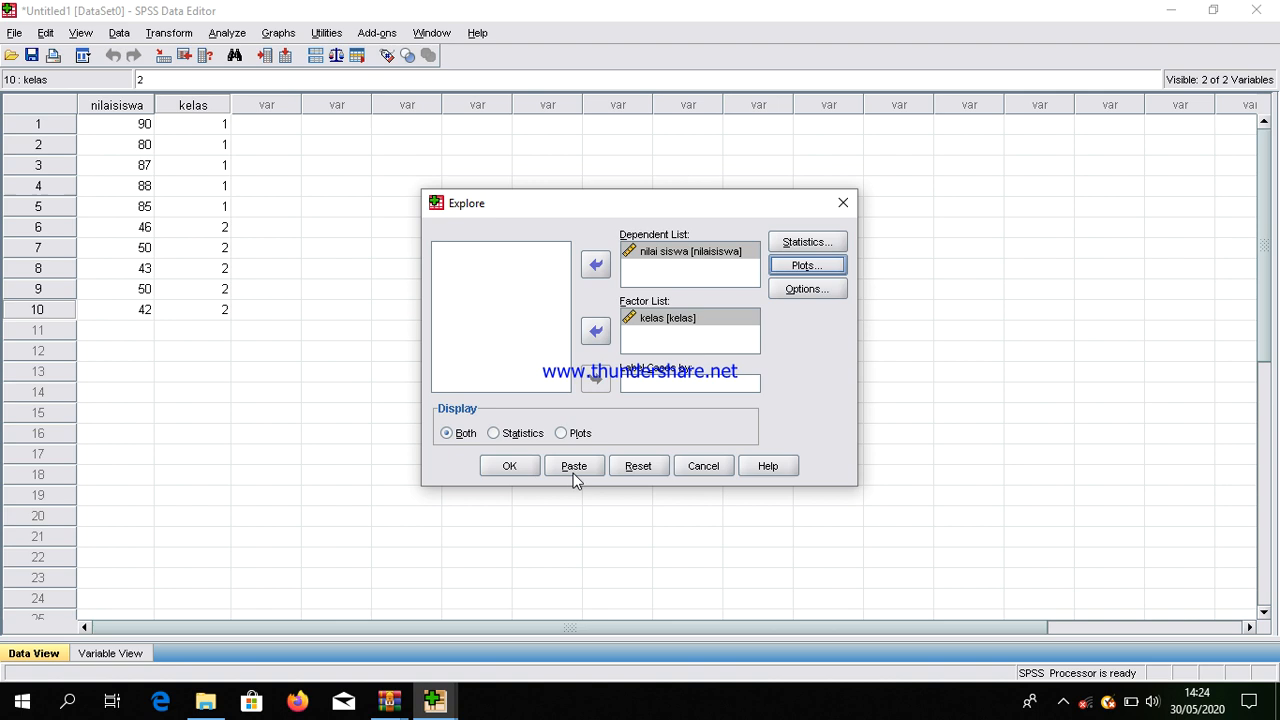
pyautogui.click(510, 467)
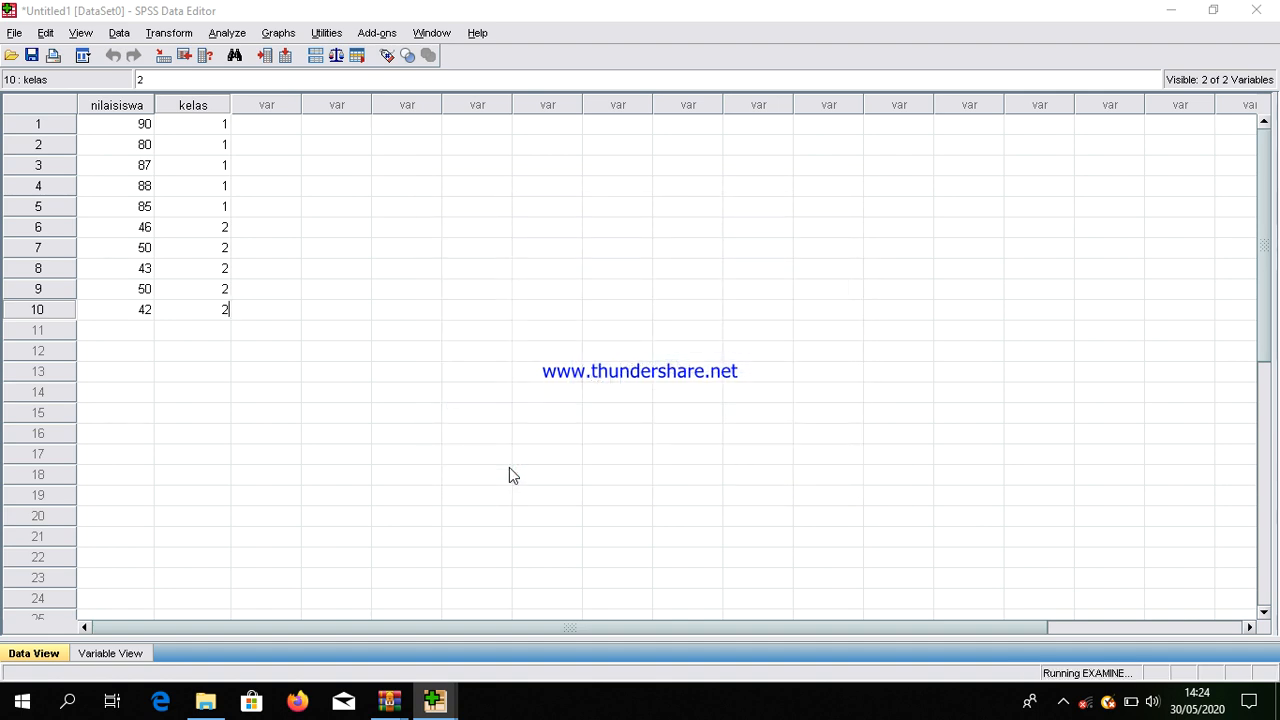
pyautogui.click(1257, 12)
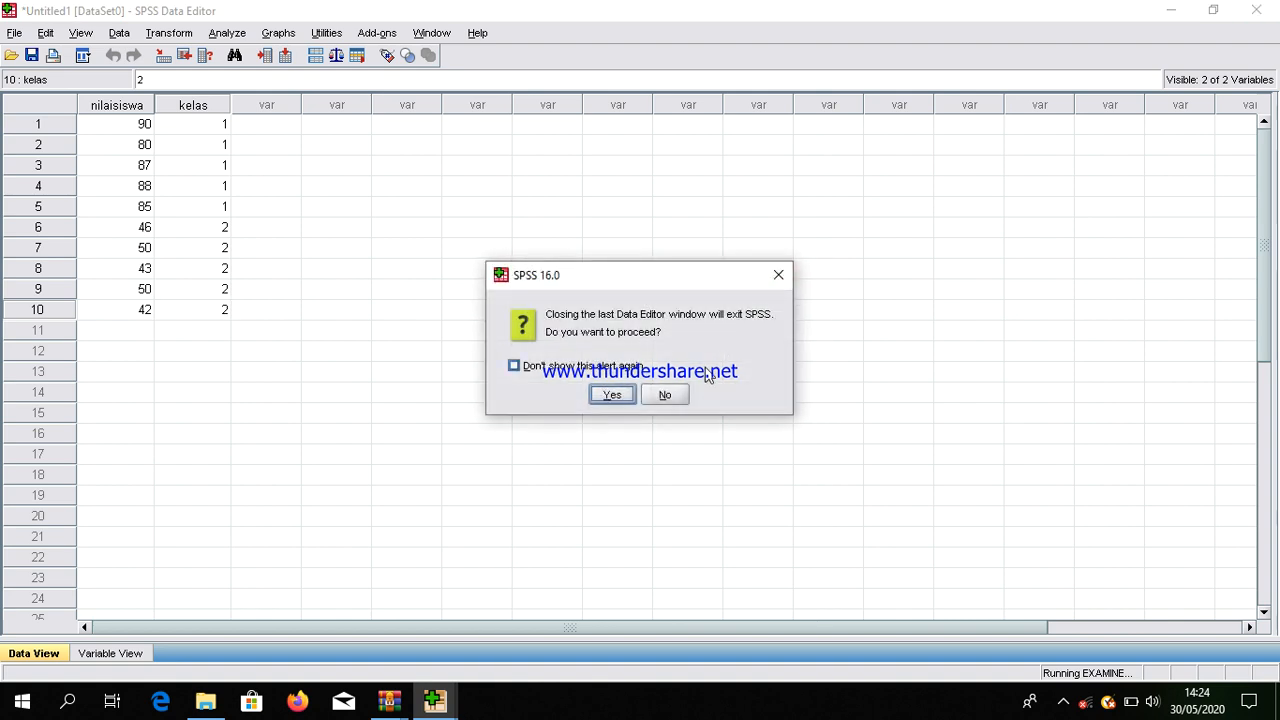
pyautogui.click(628, 396)
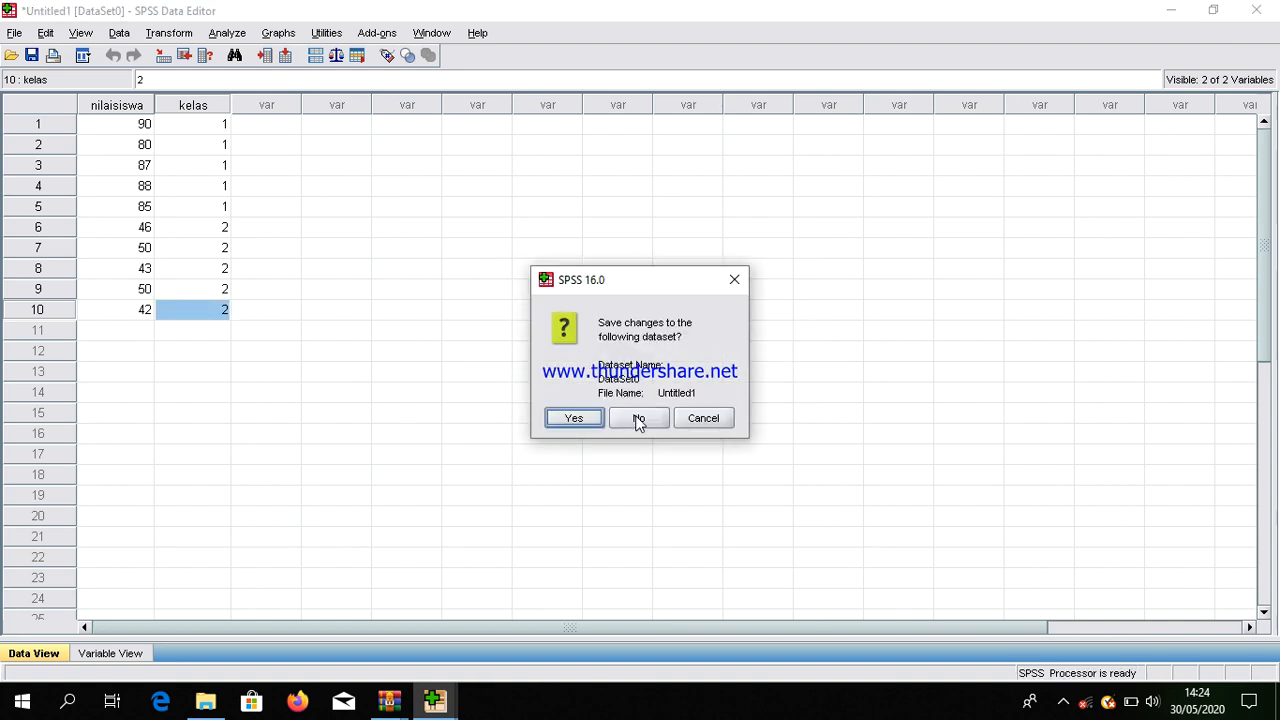
pyautogui.click(638, 420)
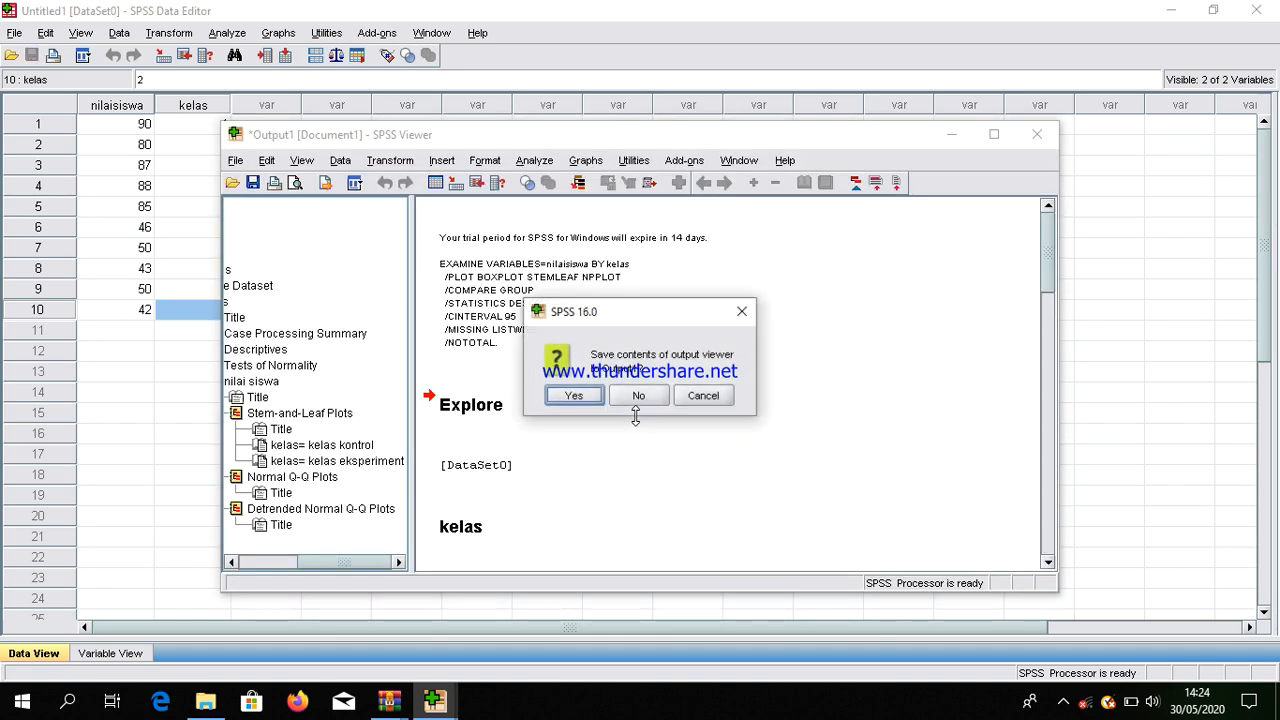
pyautogui.click(742, 314)
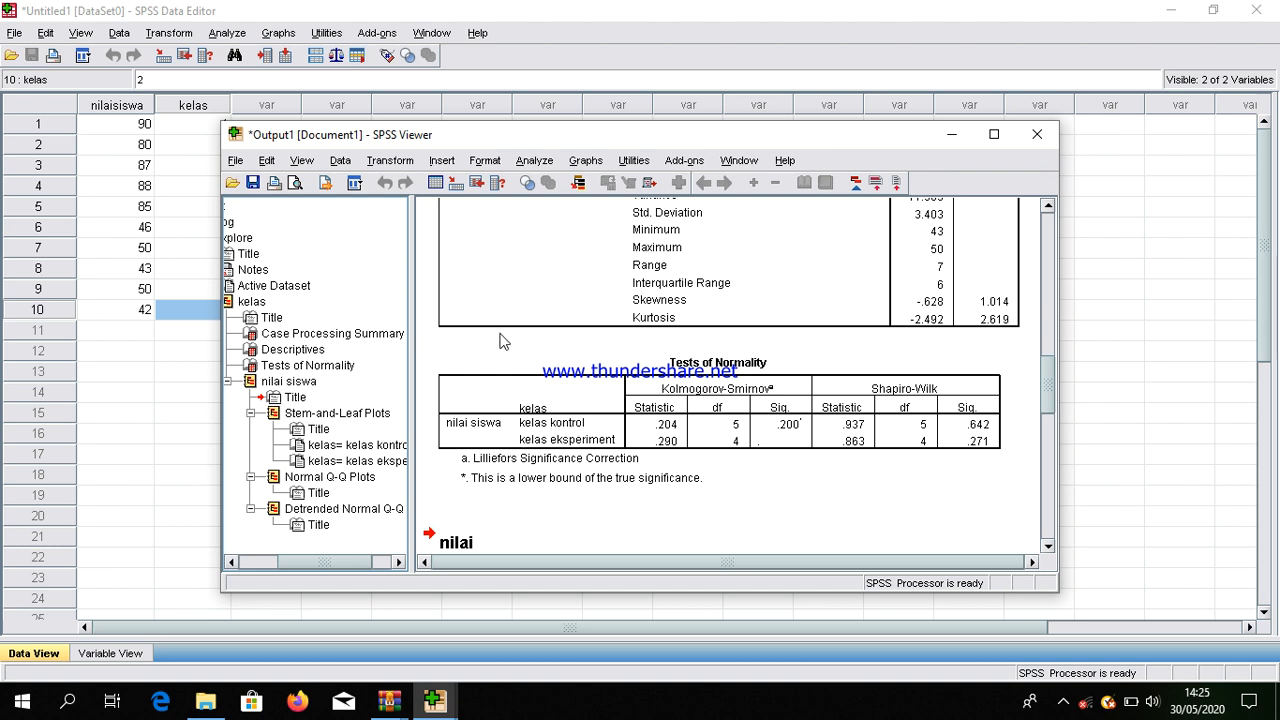
# Run a One-Way ANOVA with nilai siswa as the dependent variable and kelas as the factor, and view the full ANOVA table.
pyautogui.click(52, 658)
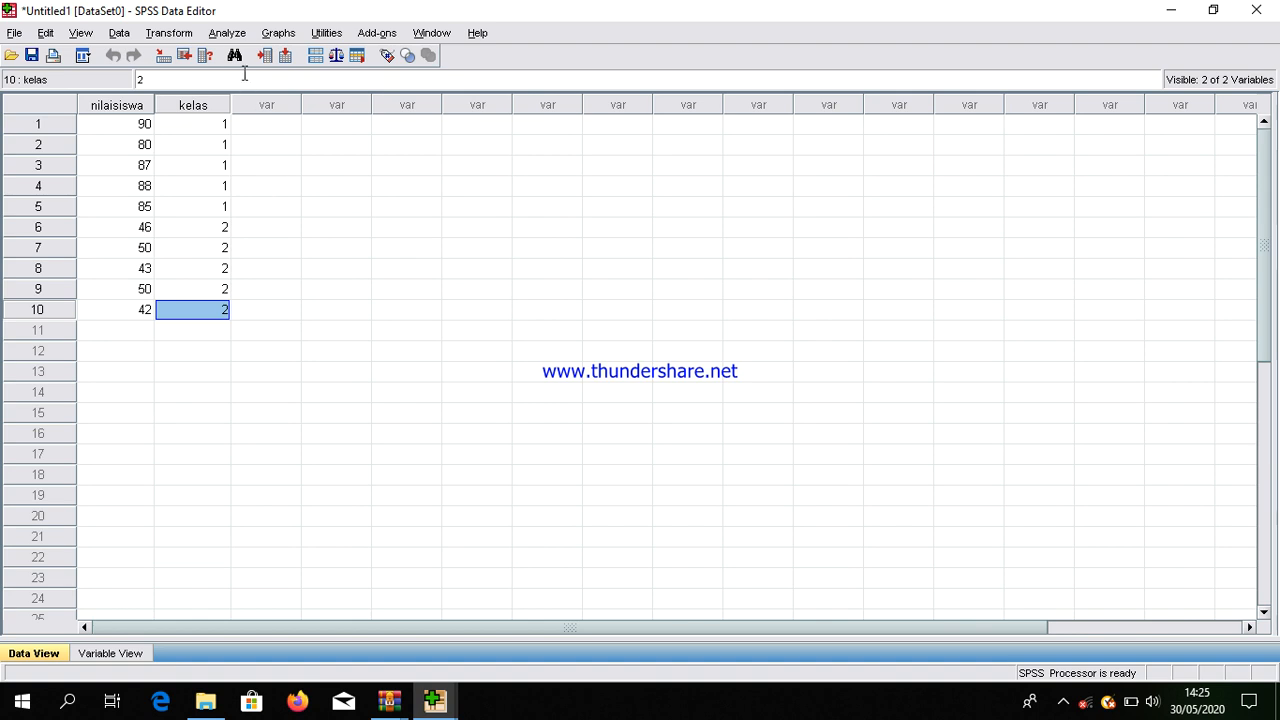
pyautogui.click(230, 33)
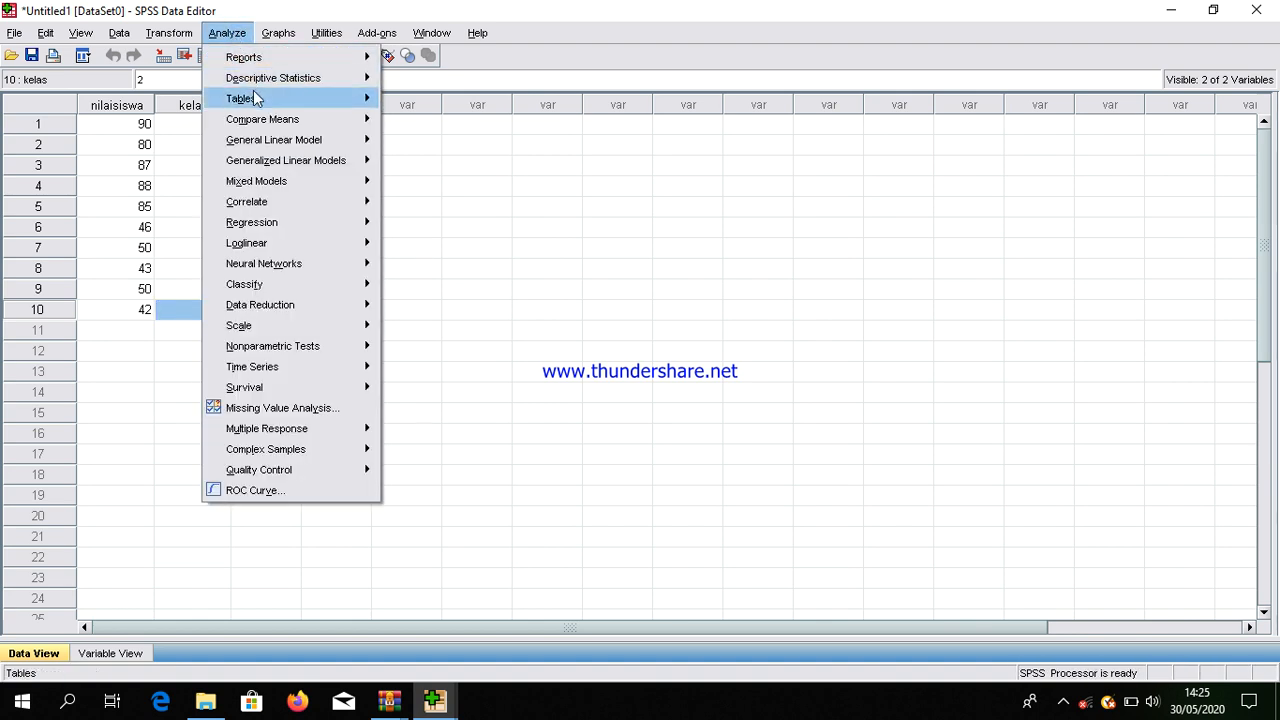
pyautogui.moveTo(287, 122)
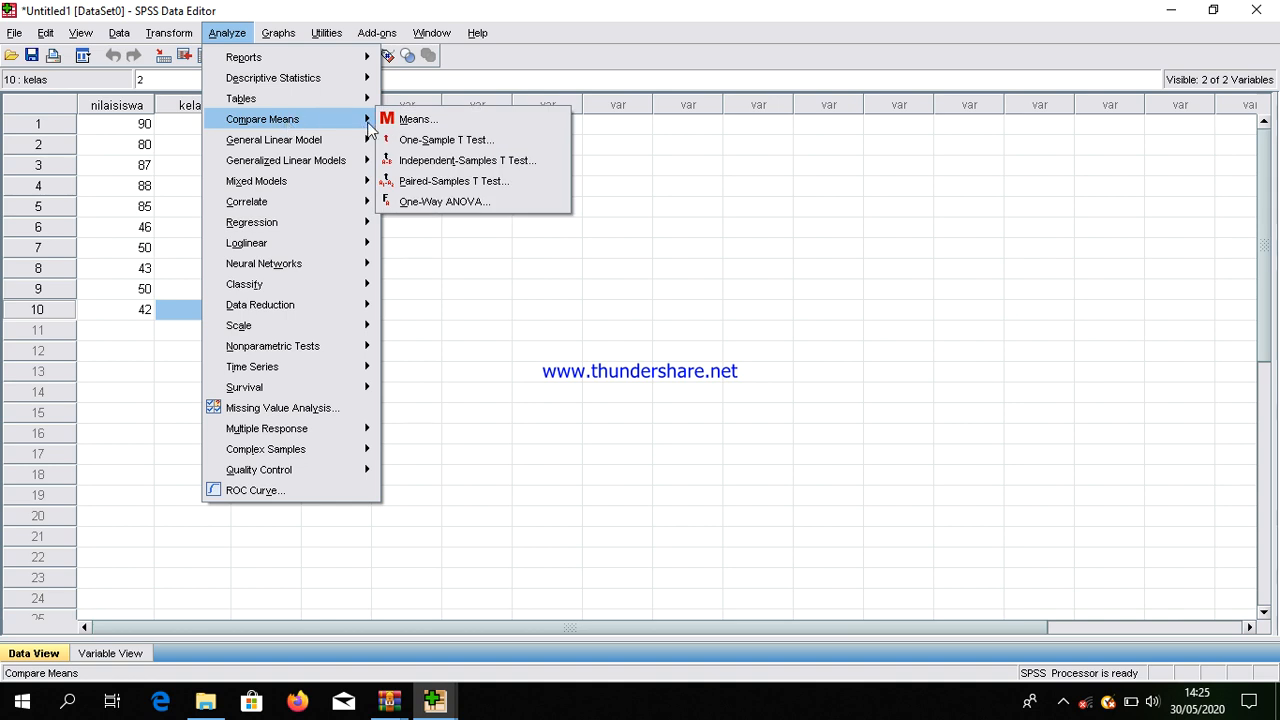
pyautogui.click(417, 201)
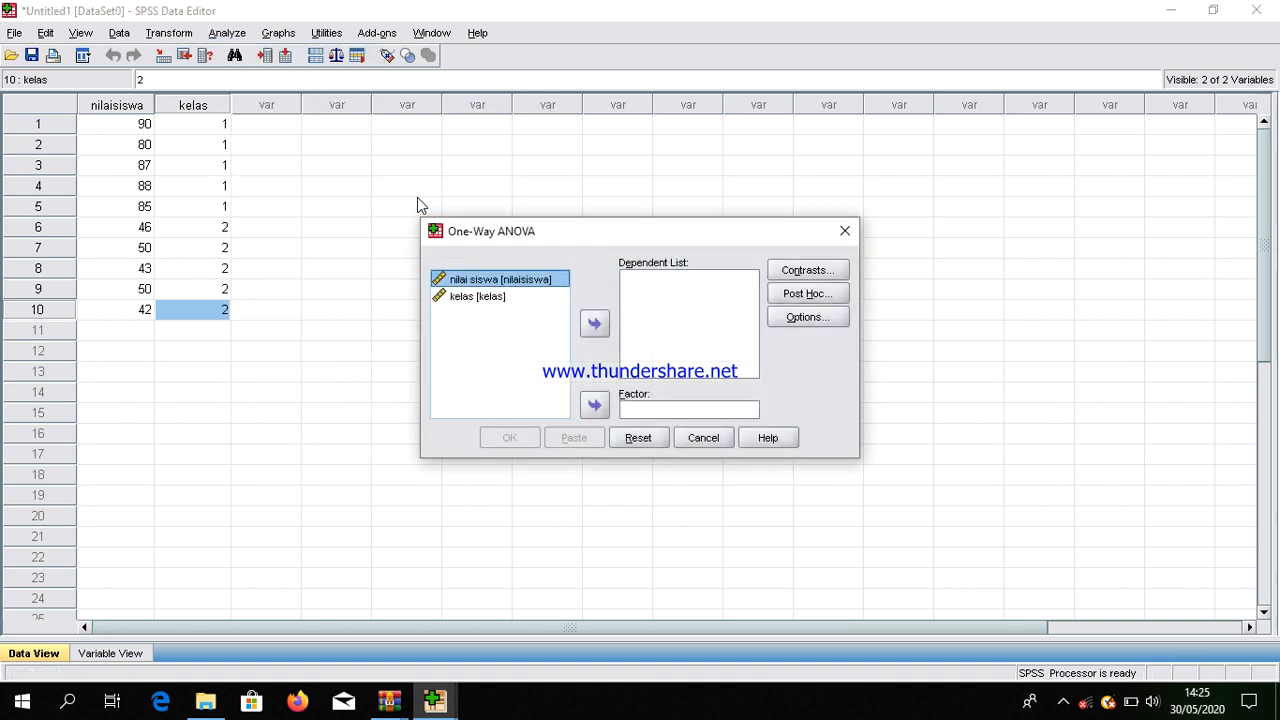
pyautogui.click(452, 280)
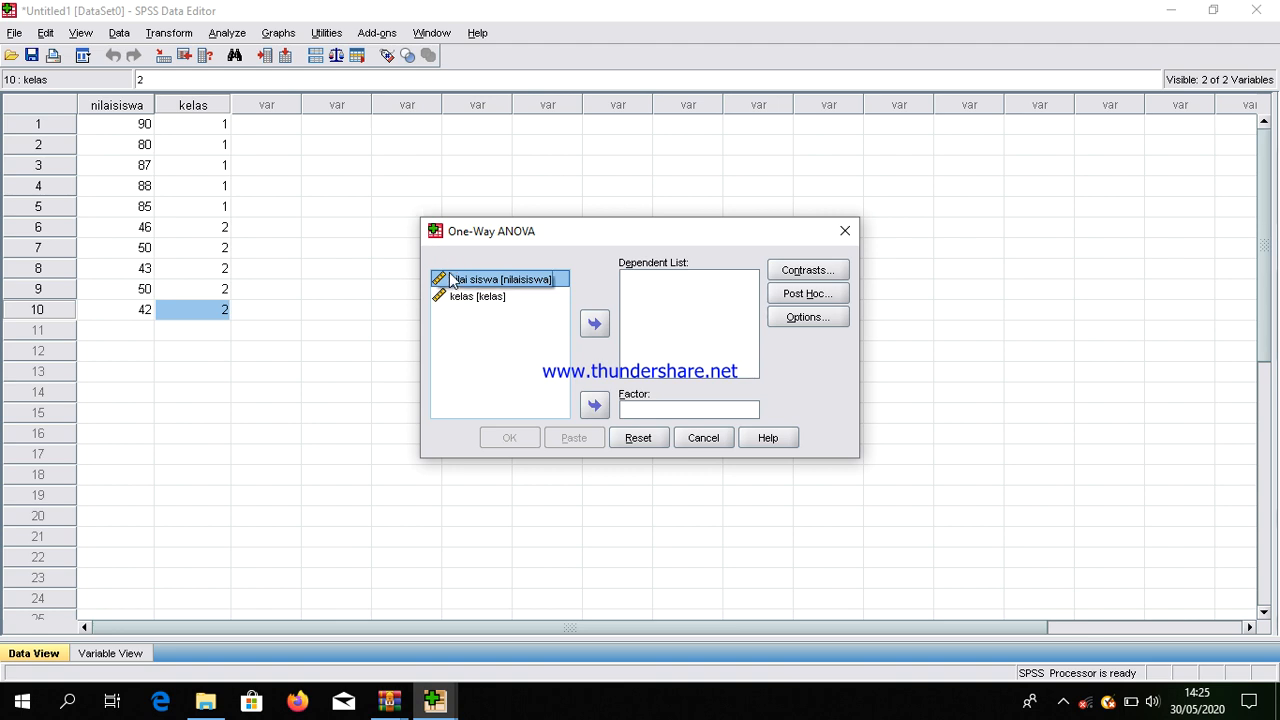
pyautogui.click(594, 327)
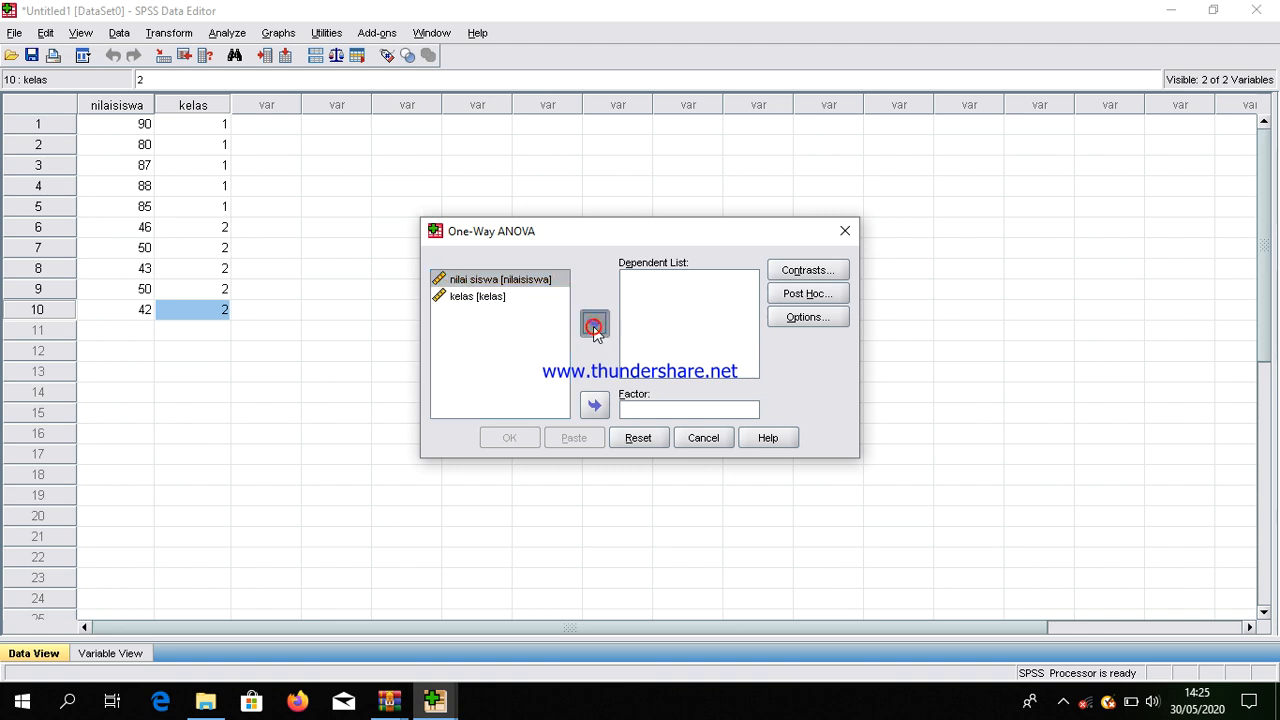
pyautogui.click(503, 286)
pyautogui.click(594, 406)
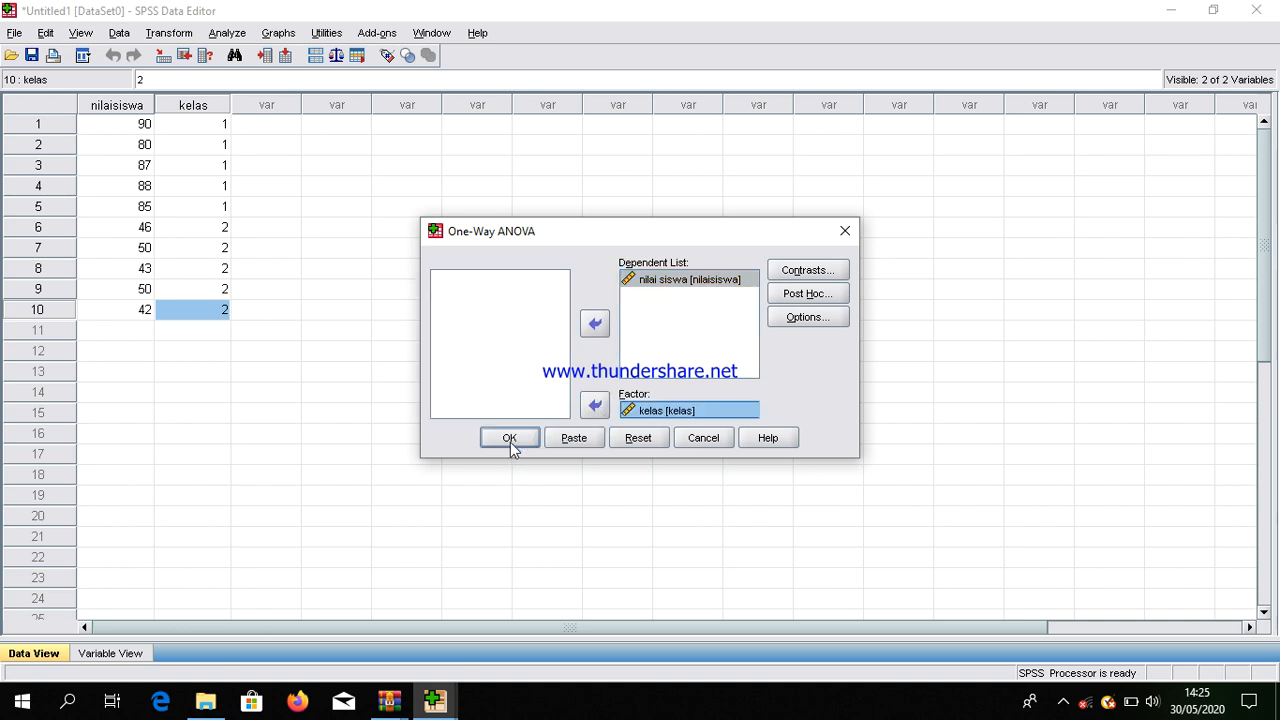
pyautogui.click(510, 442)
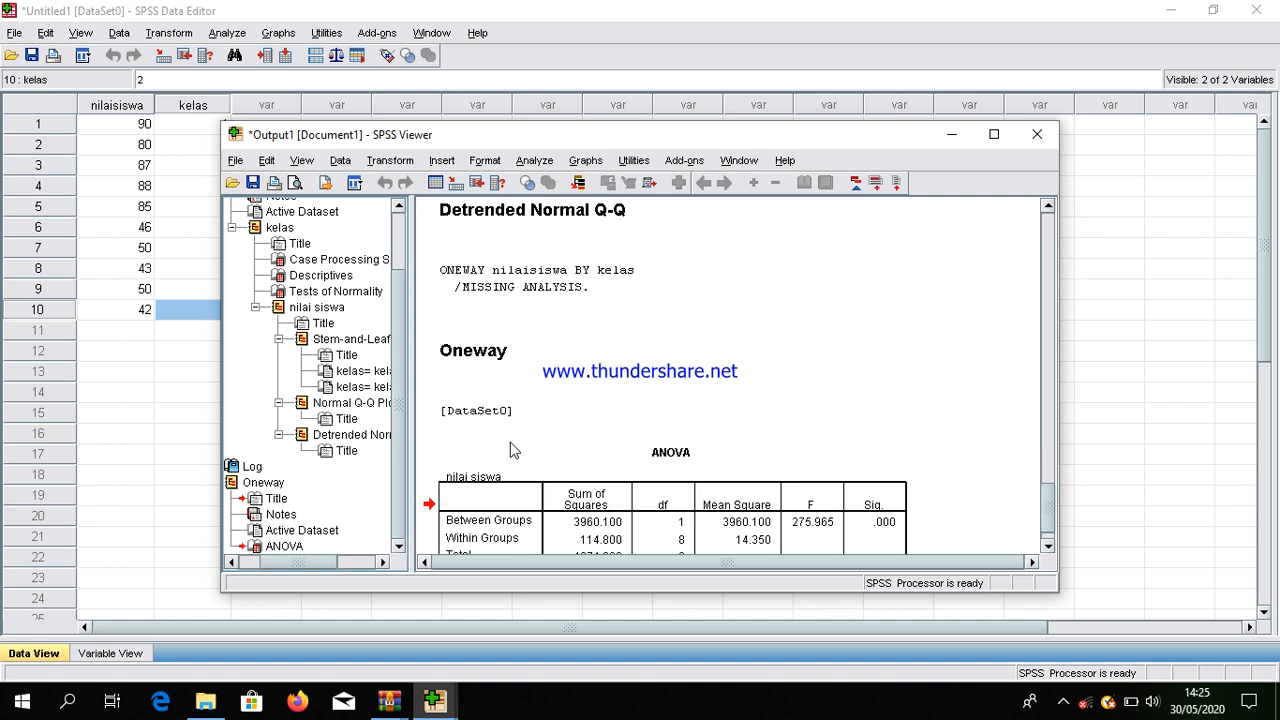
pyautogui.click(1047, 547)
pyautogui.click(1048, 548)
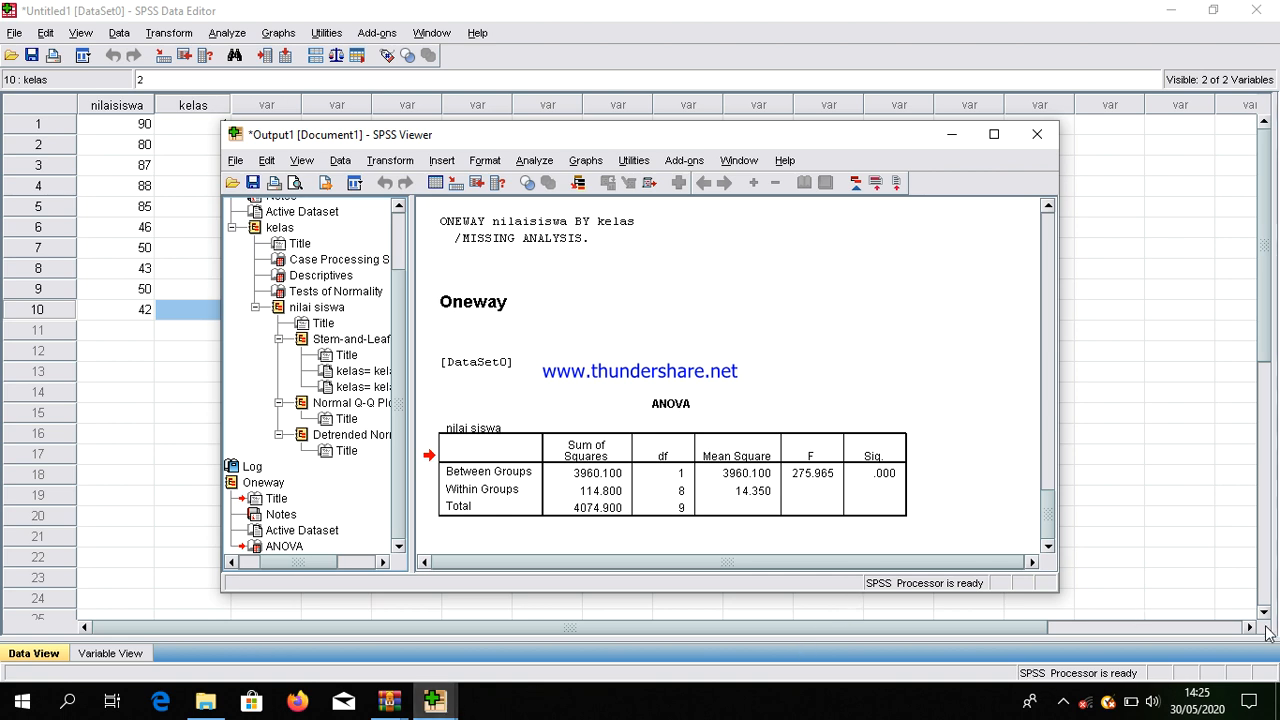
pyautogui.click(1063, 701)
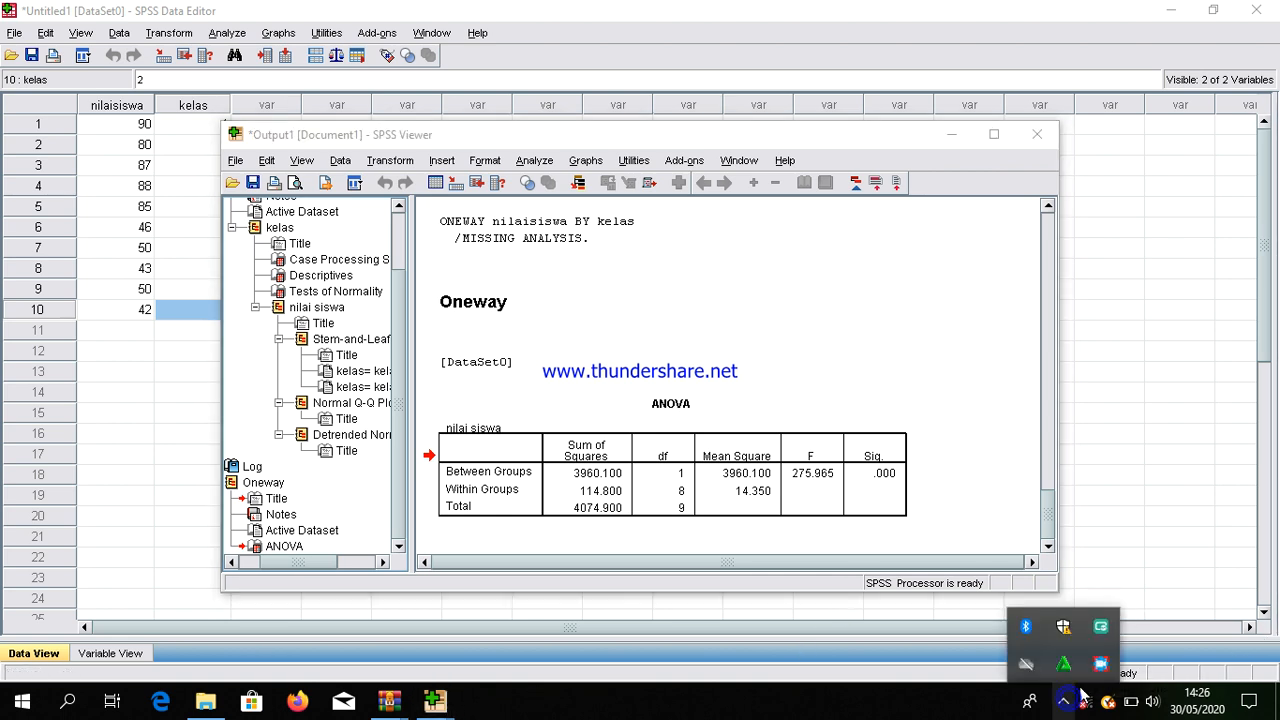